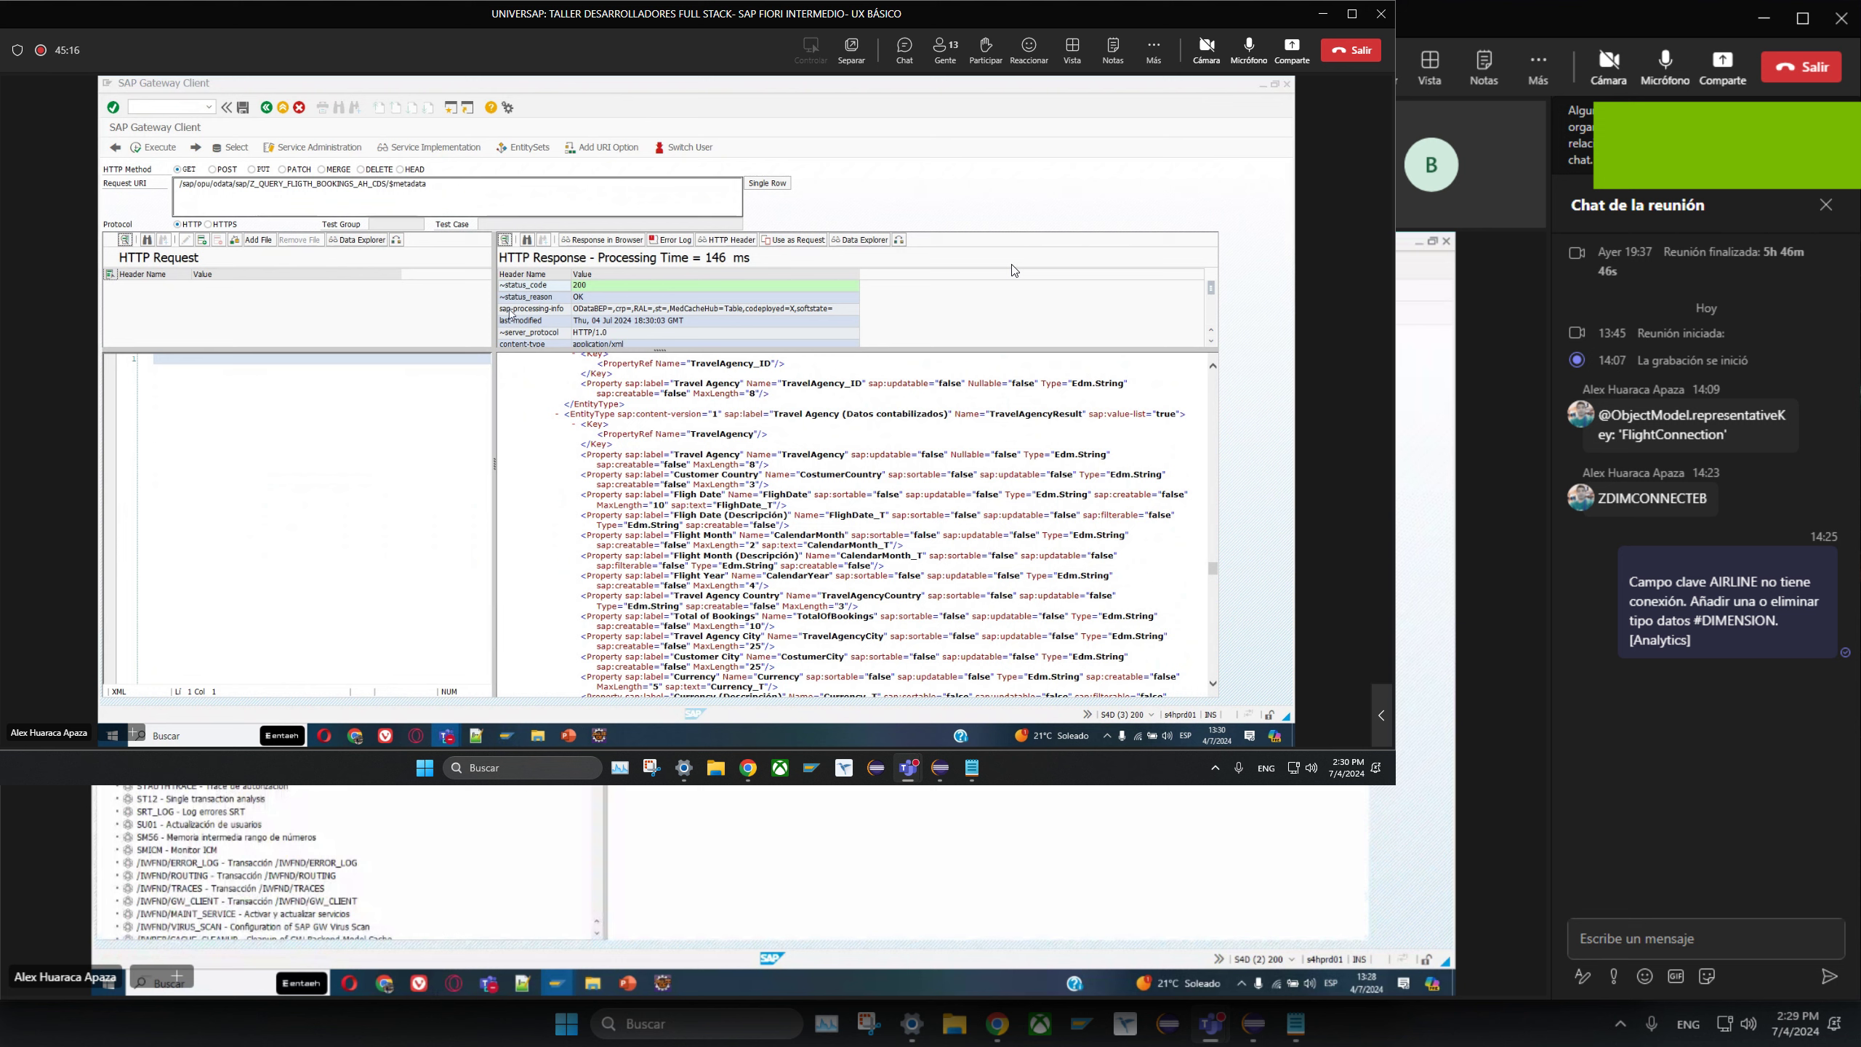
- Copy the service name Z_QUERY_FLIGTH_BOOKINGS_AH_CDS from the request URI in the SAP Gateway Client
{"action": "left_click", "coordinate": [1248, 48]}
{"action": "left_click", "coordinate": [283, 176]}
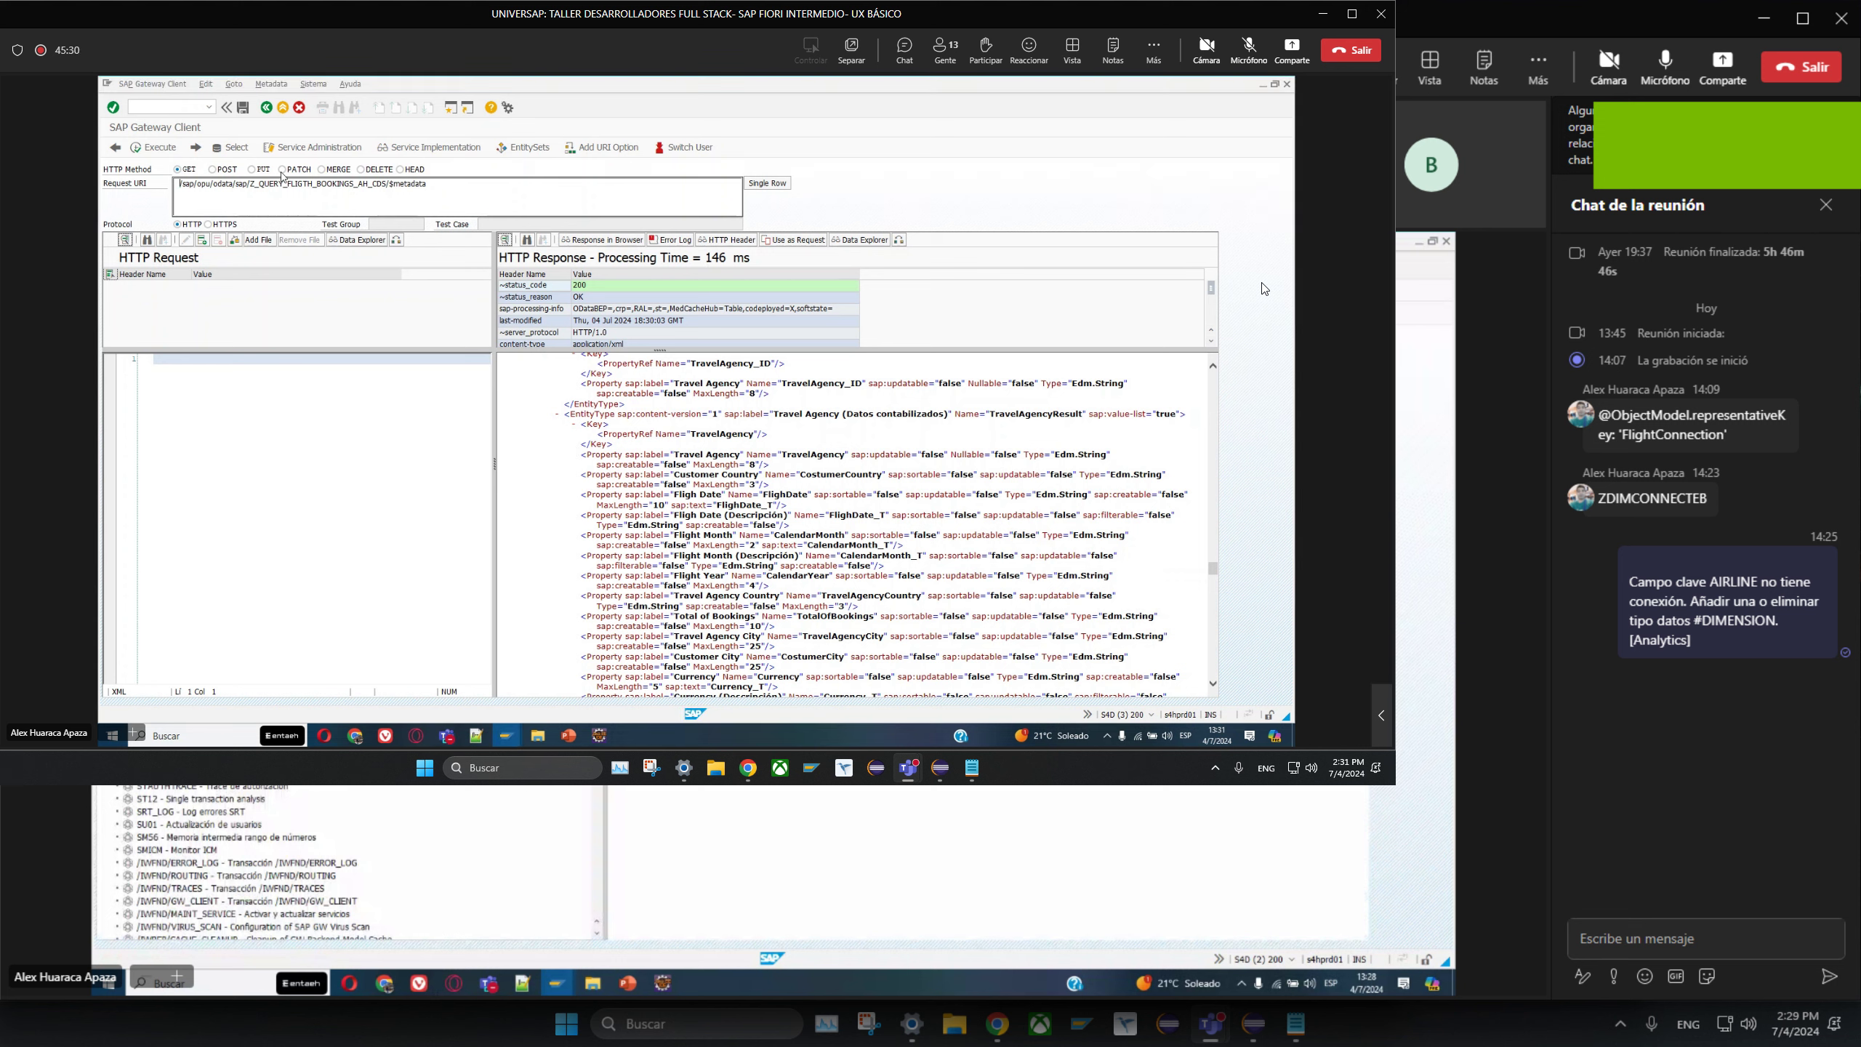
{"action": "left_click_drag", "start_coordinate": [249, 185], "coordinate": [357, 183]}
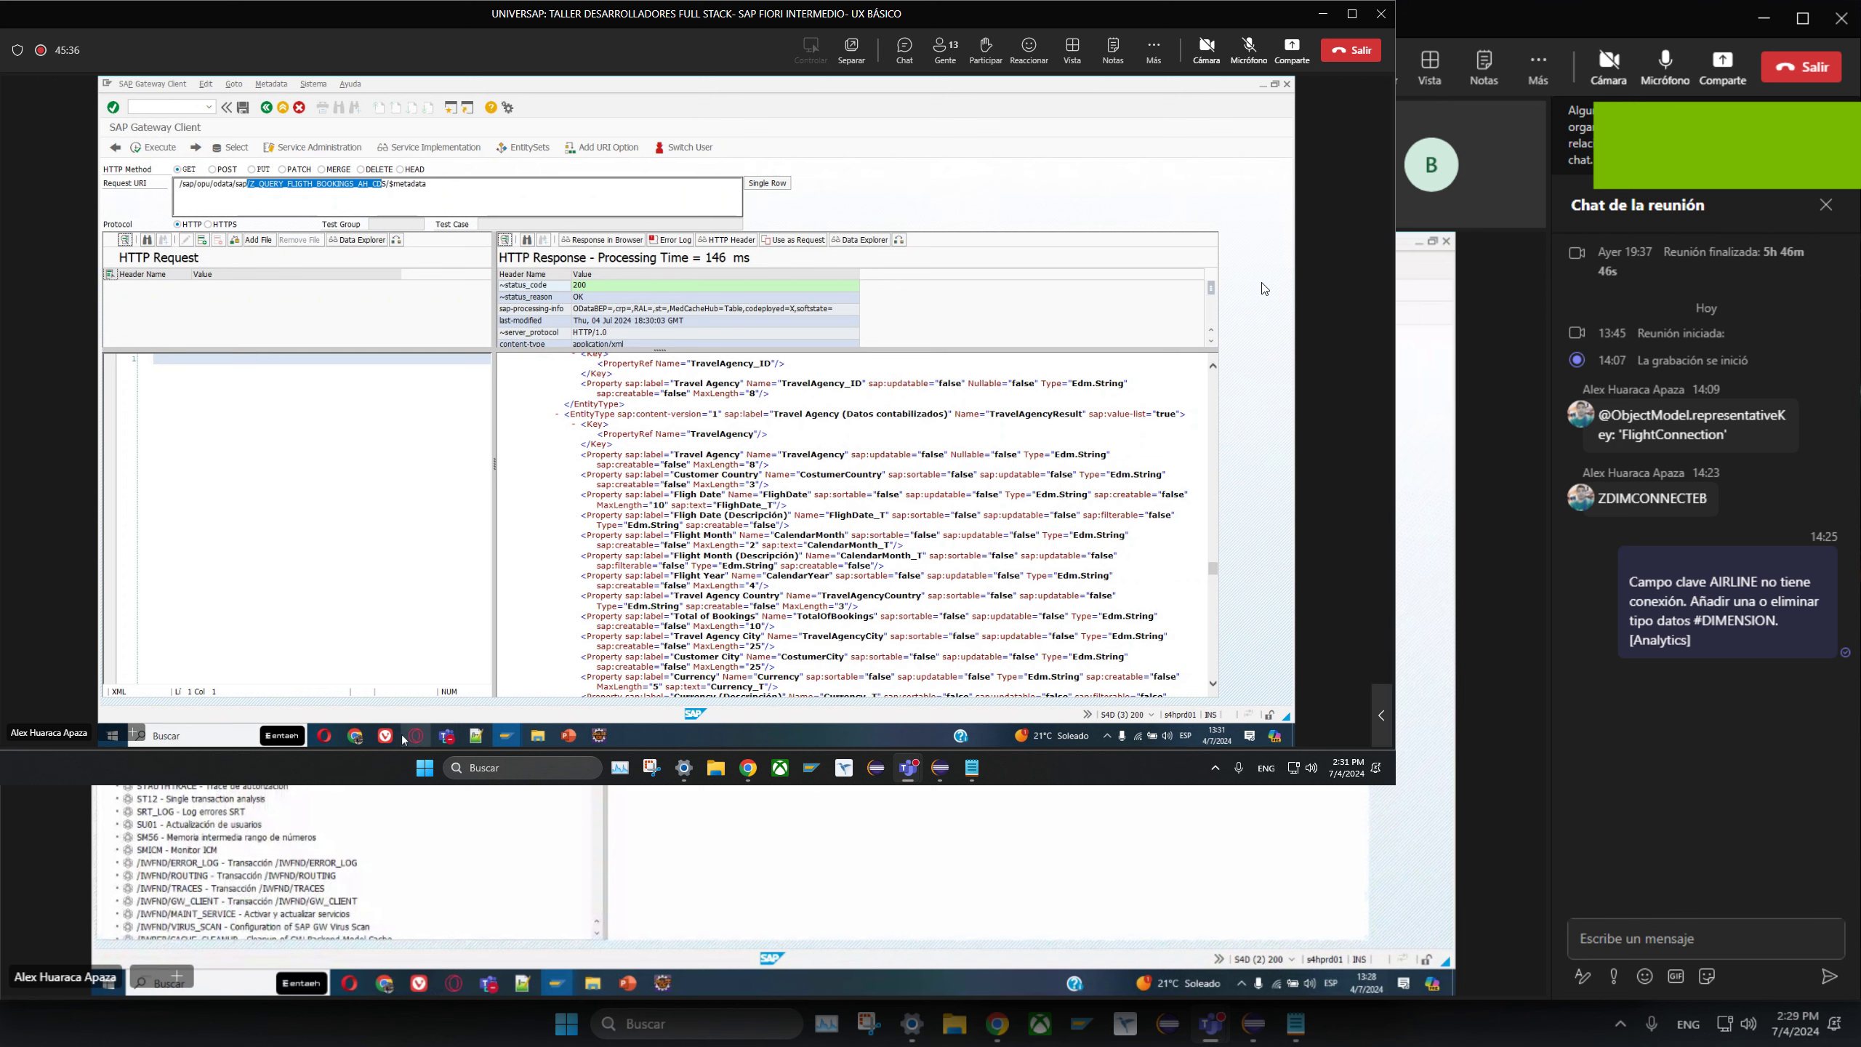
- Switch to Vivaldi and delete all types of browsing data with the period Desde siempre
{"action": "left_click", "coordinate": [382, 689]}
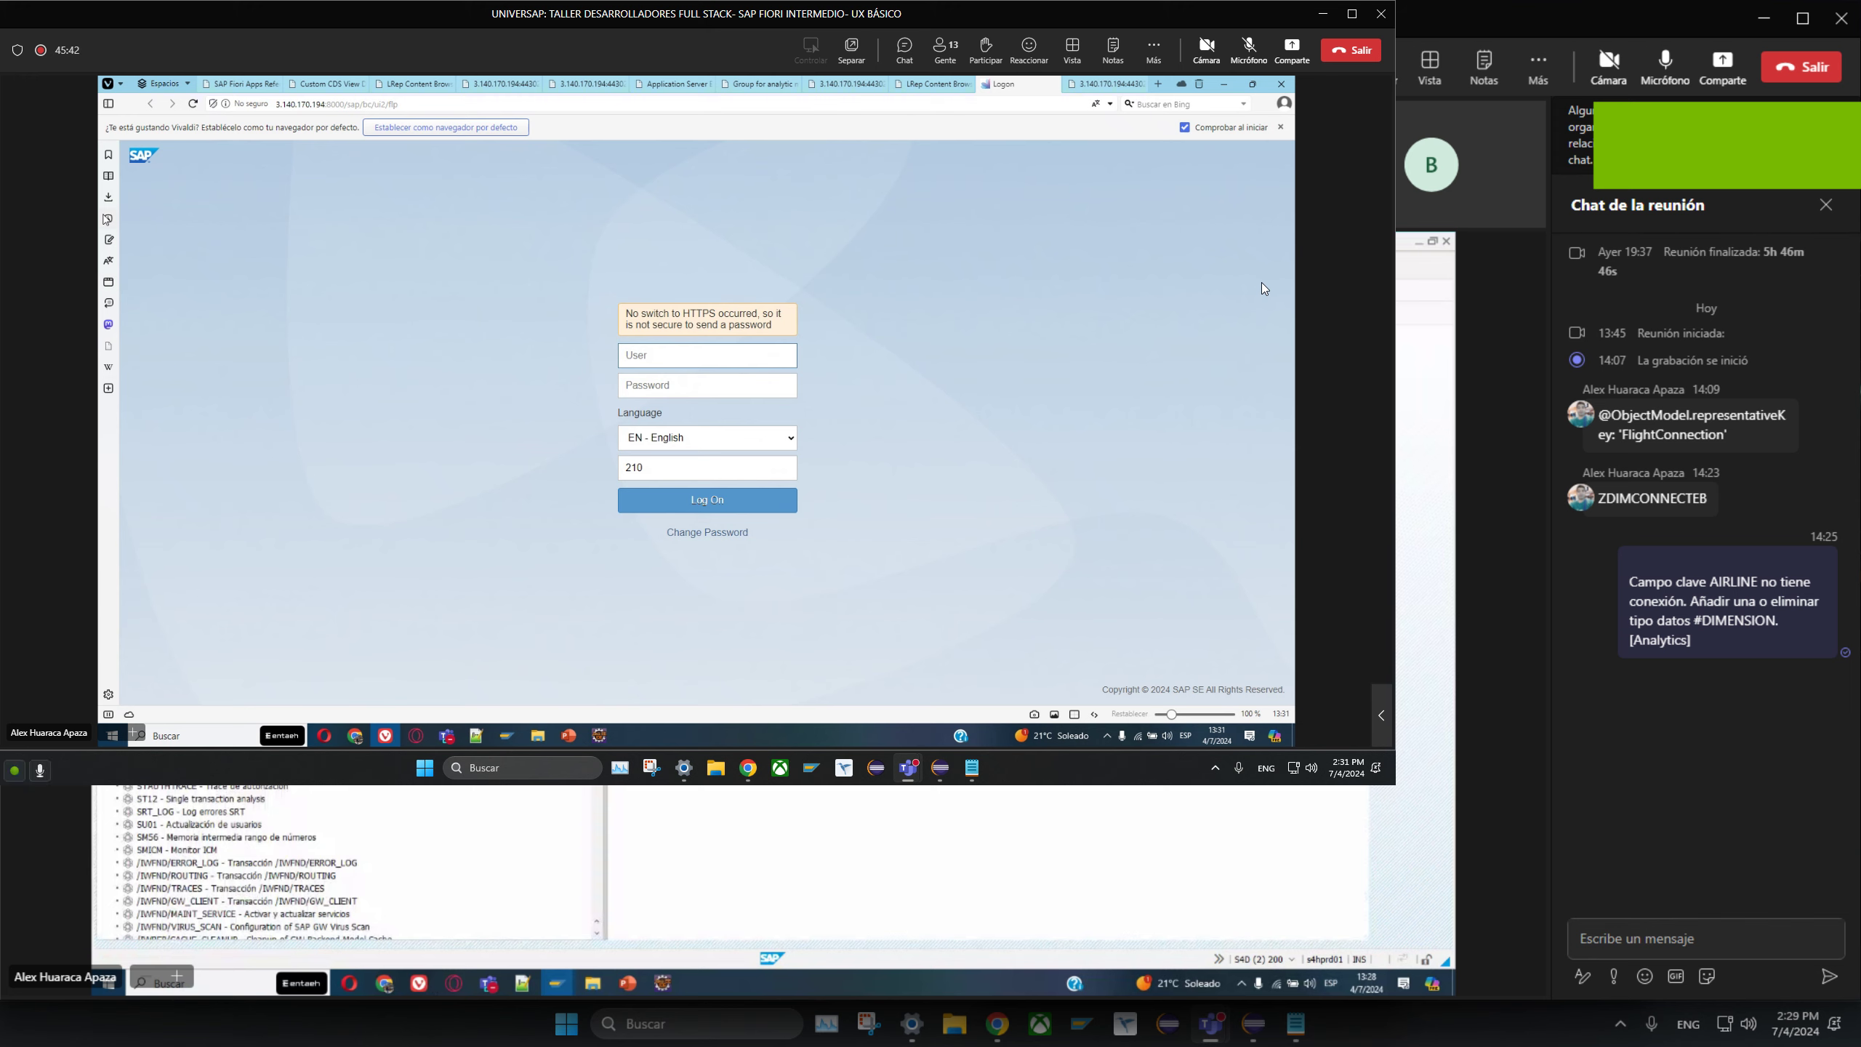
{"action": "left_click", "coordinate": [108, 218]}
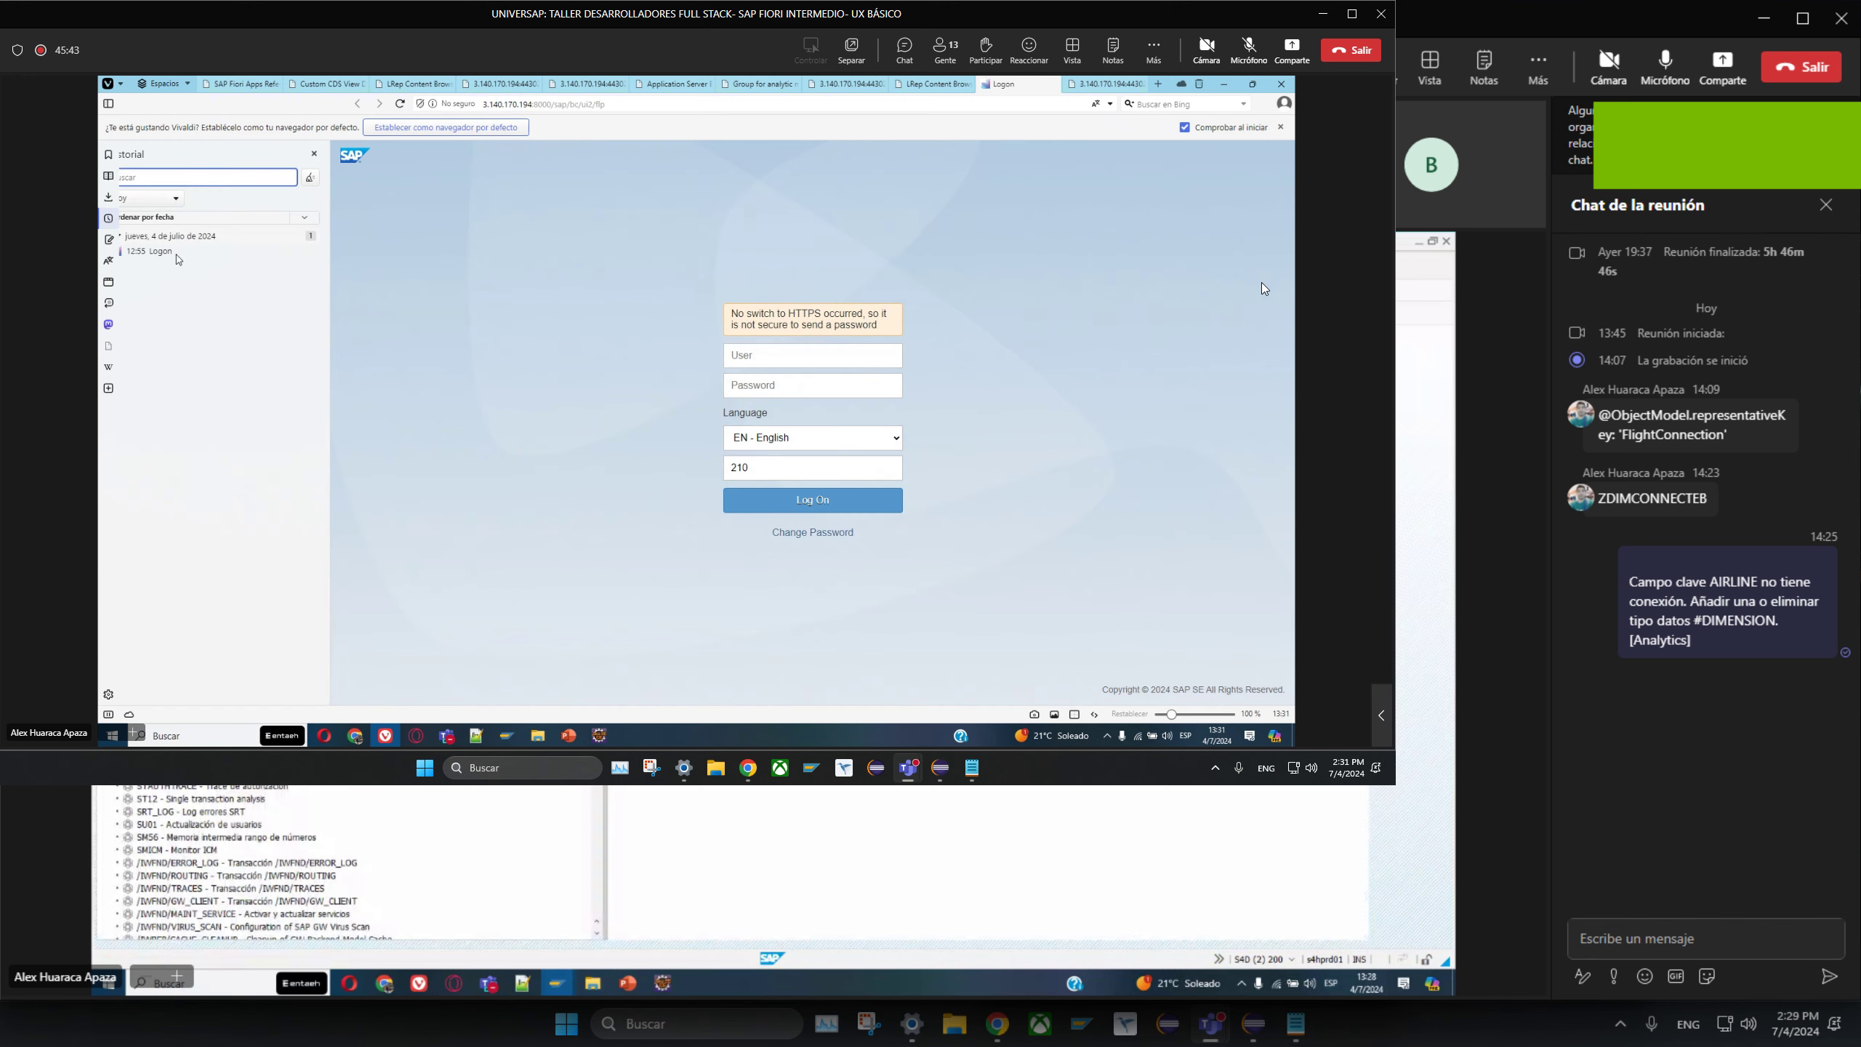
{"action": "left_click", "coordinate": [329, 179]}
{"action": "left_click", "coordinate": [628, 358]}
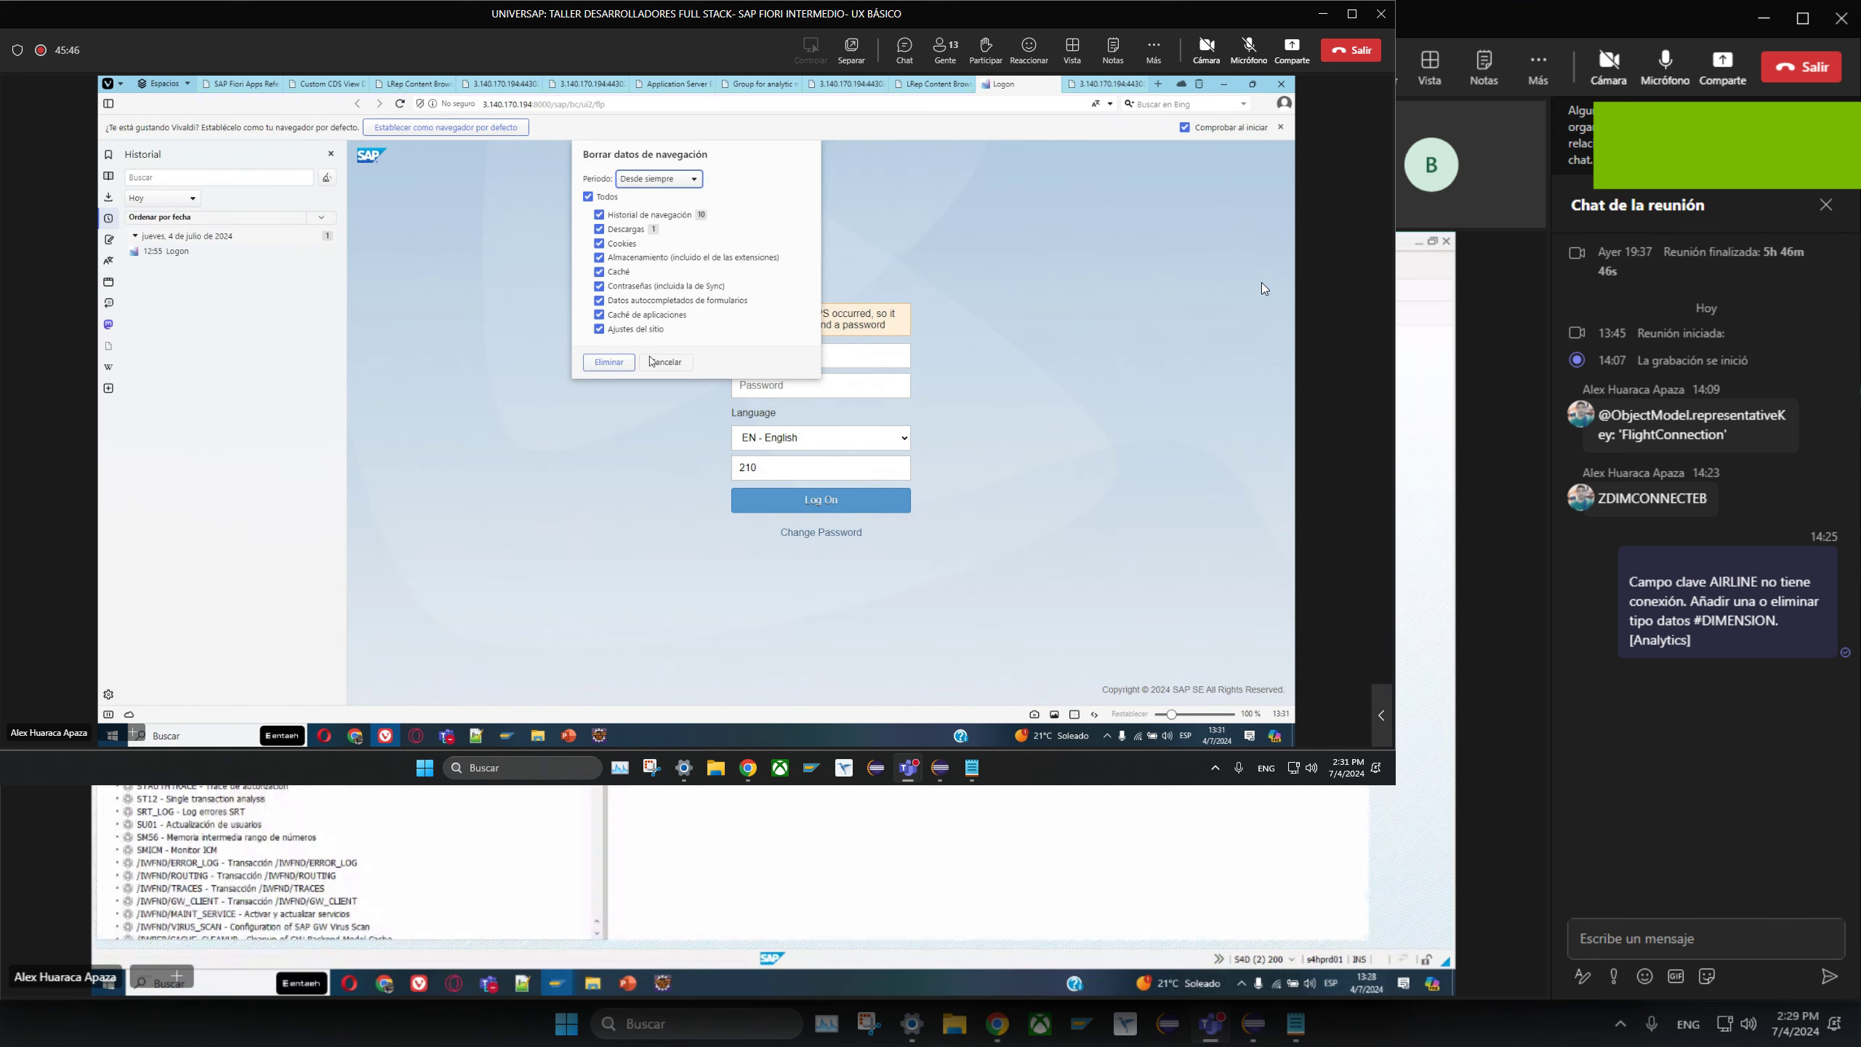
- Switch to SAP Logon and open a new session on the SME S4HANA AWS 2023 system
{"action": "mouse_move", "coordinate": [504, 735]}
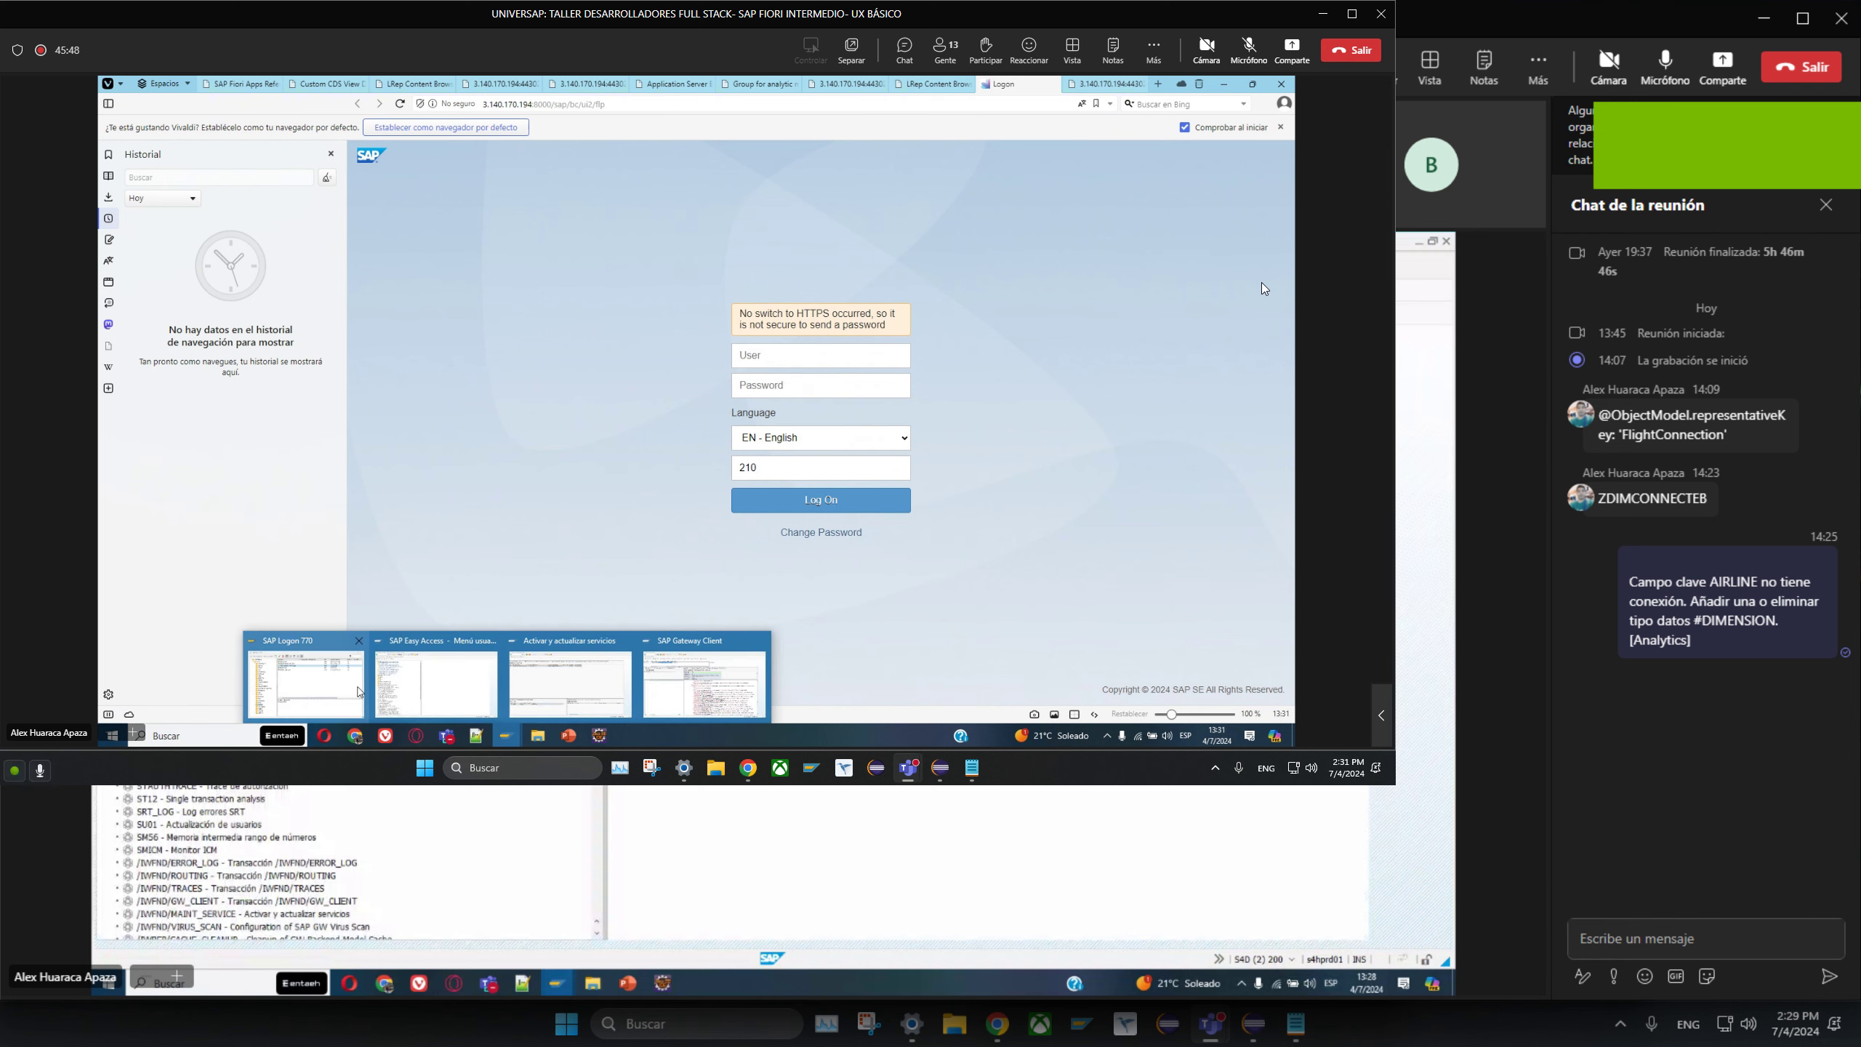
{"action": "left_click", "coordinate": [305, 679]}
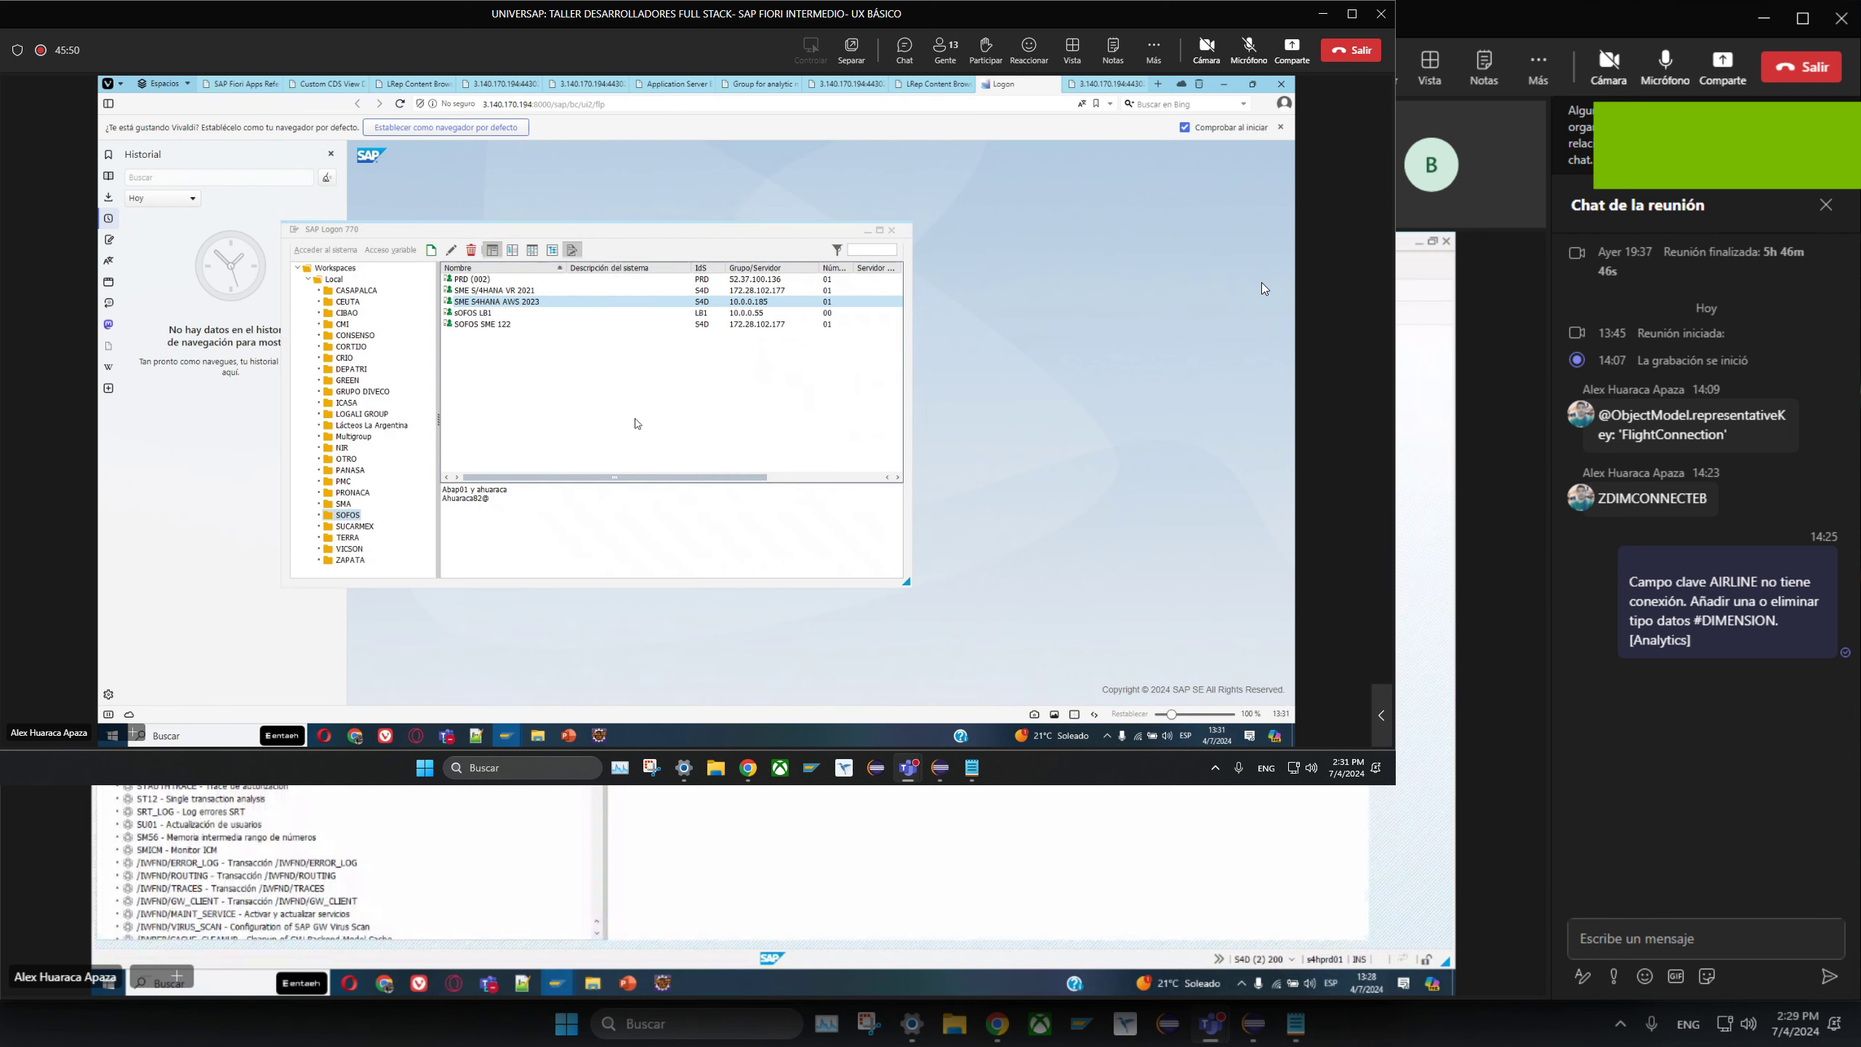
{"action": "key", "text": "Return"}
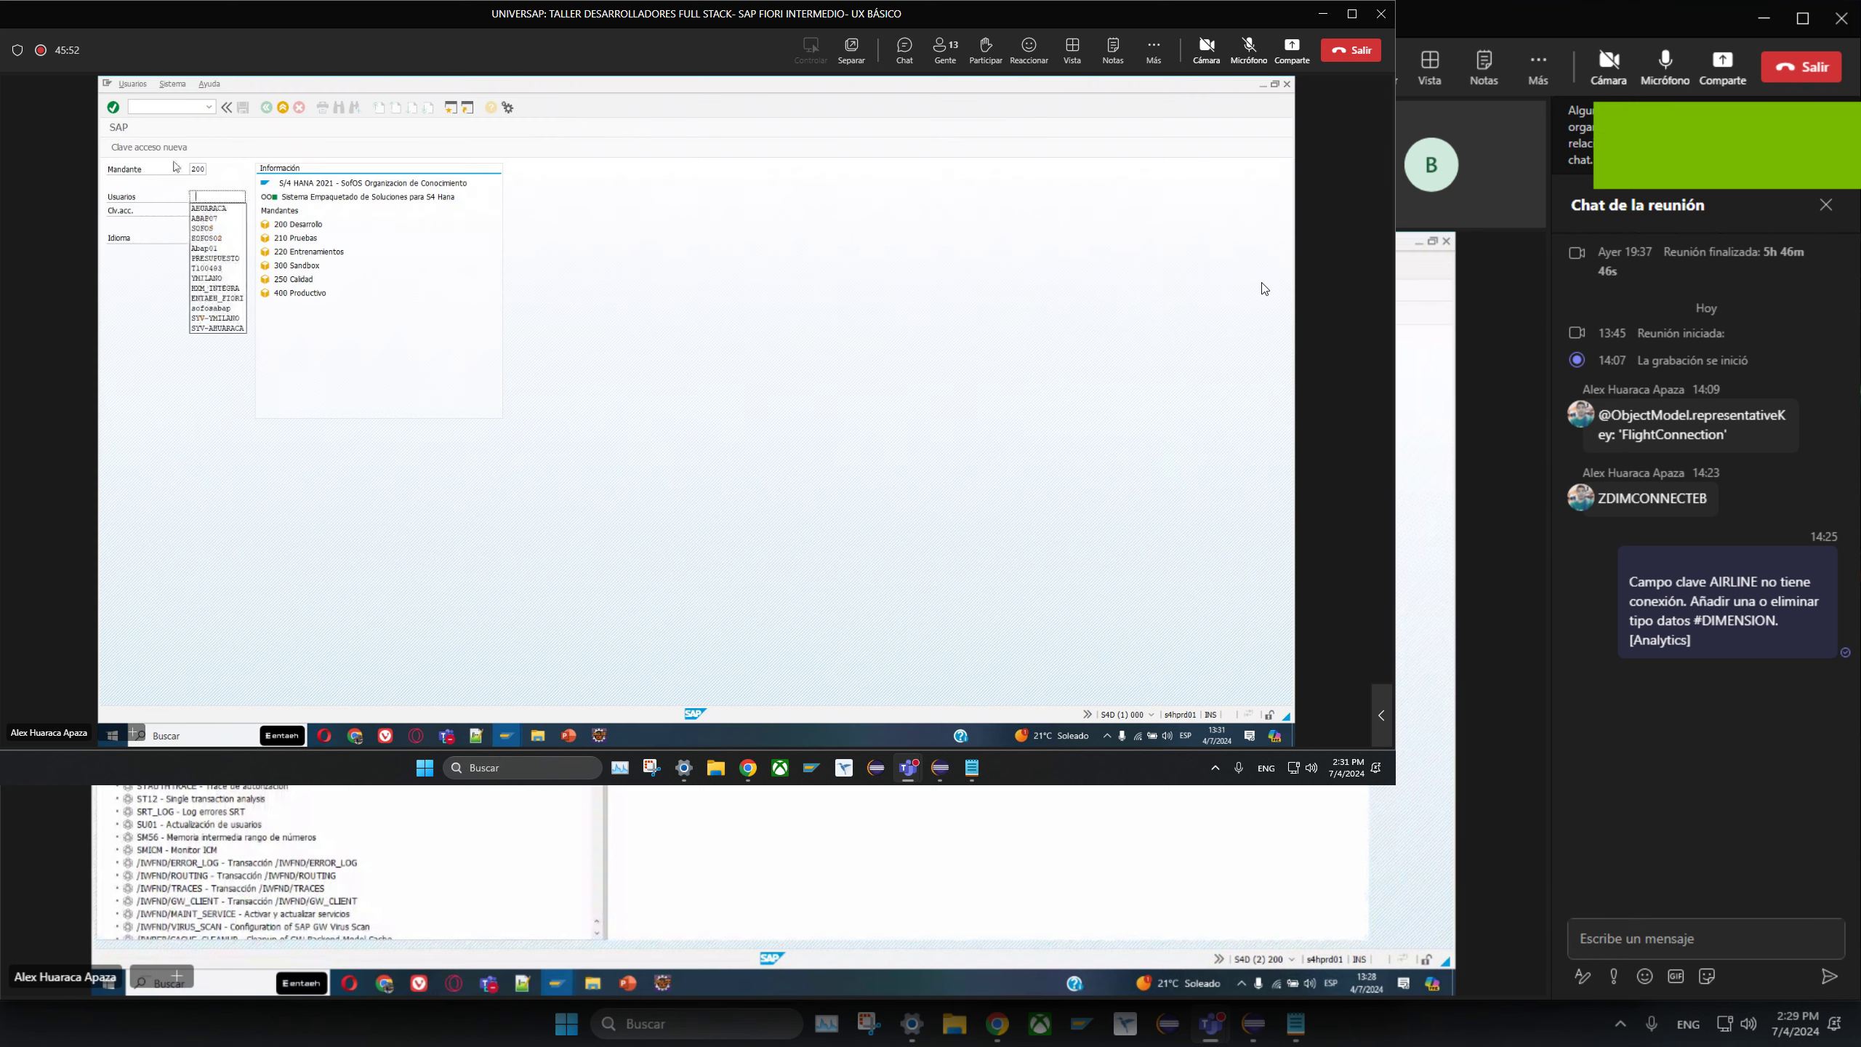
- Log on to client 210 with the account's user name and the password kept in the SAP Logon notes
{"action": "type", "text": "2"}
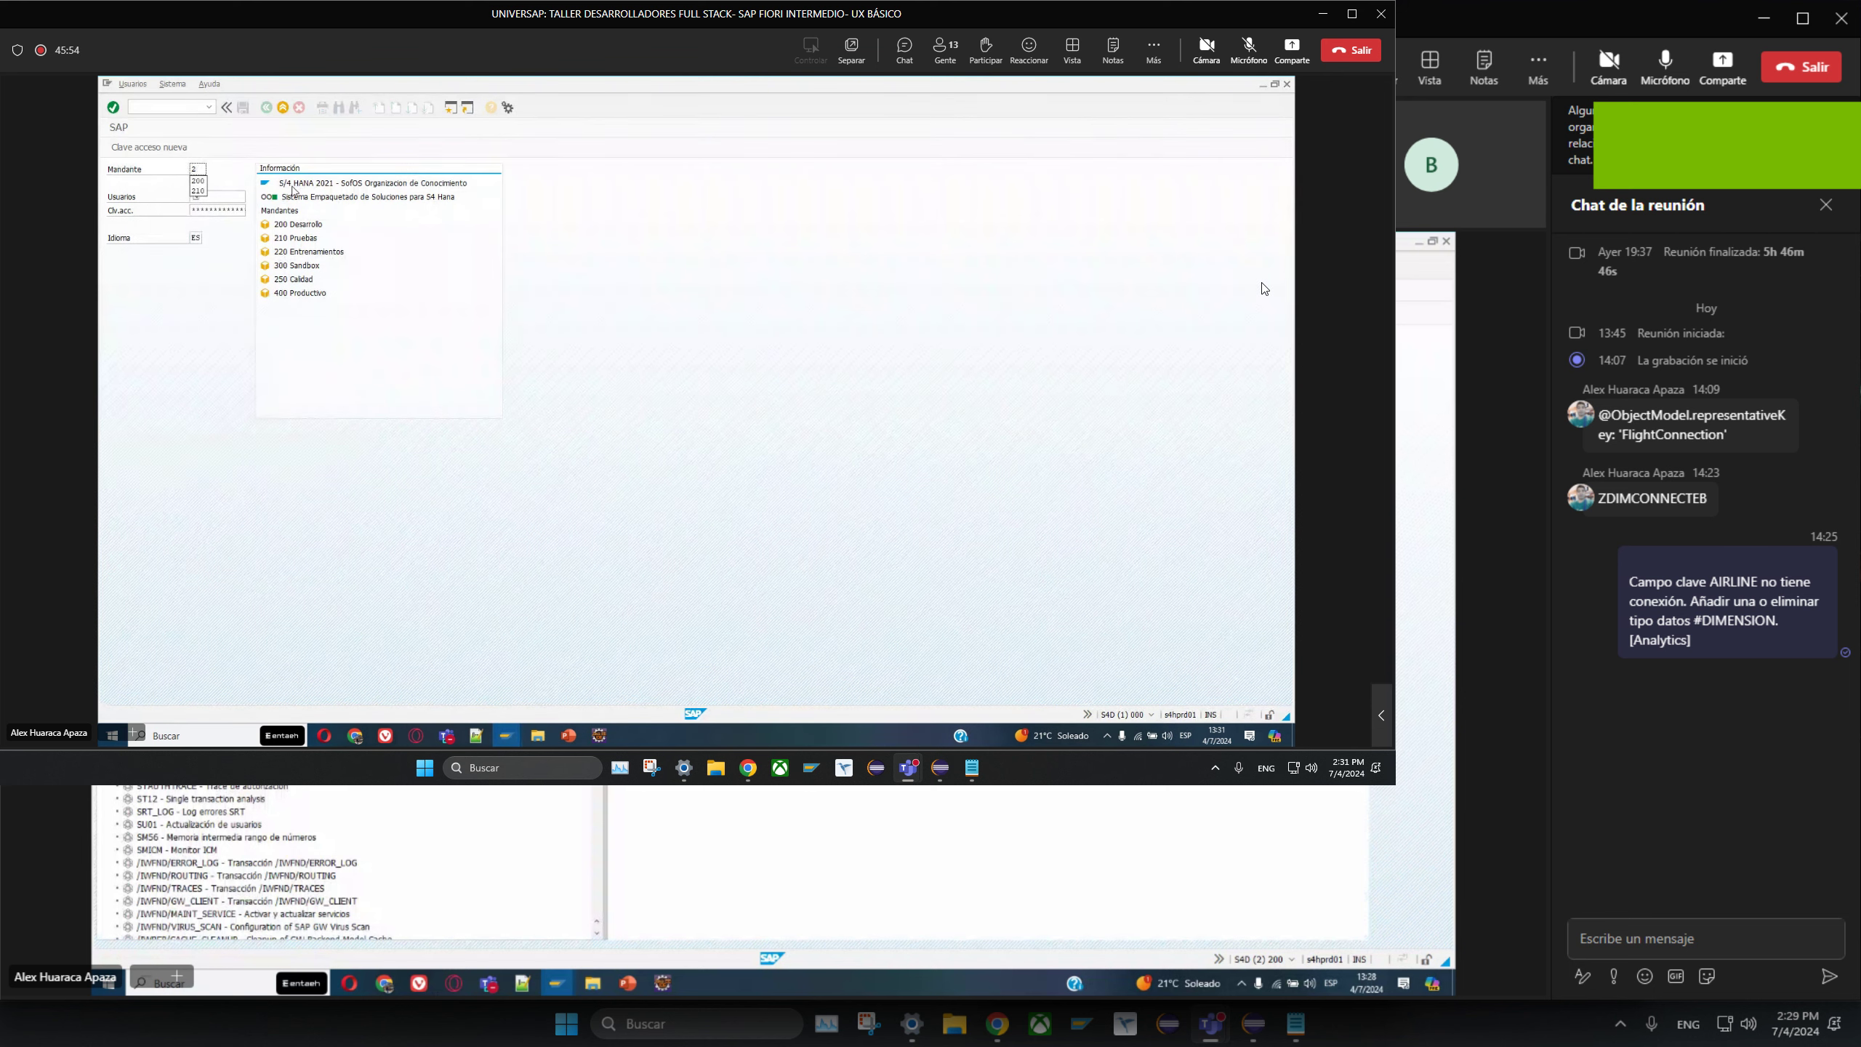
{"action": "type", "text": "10"}
{"action": "key", "text": "Tab"}
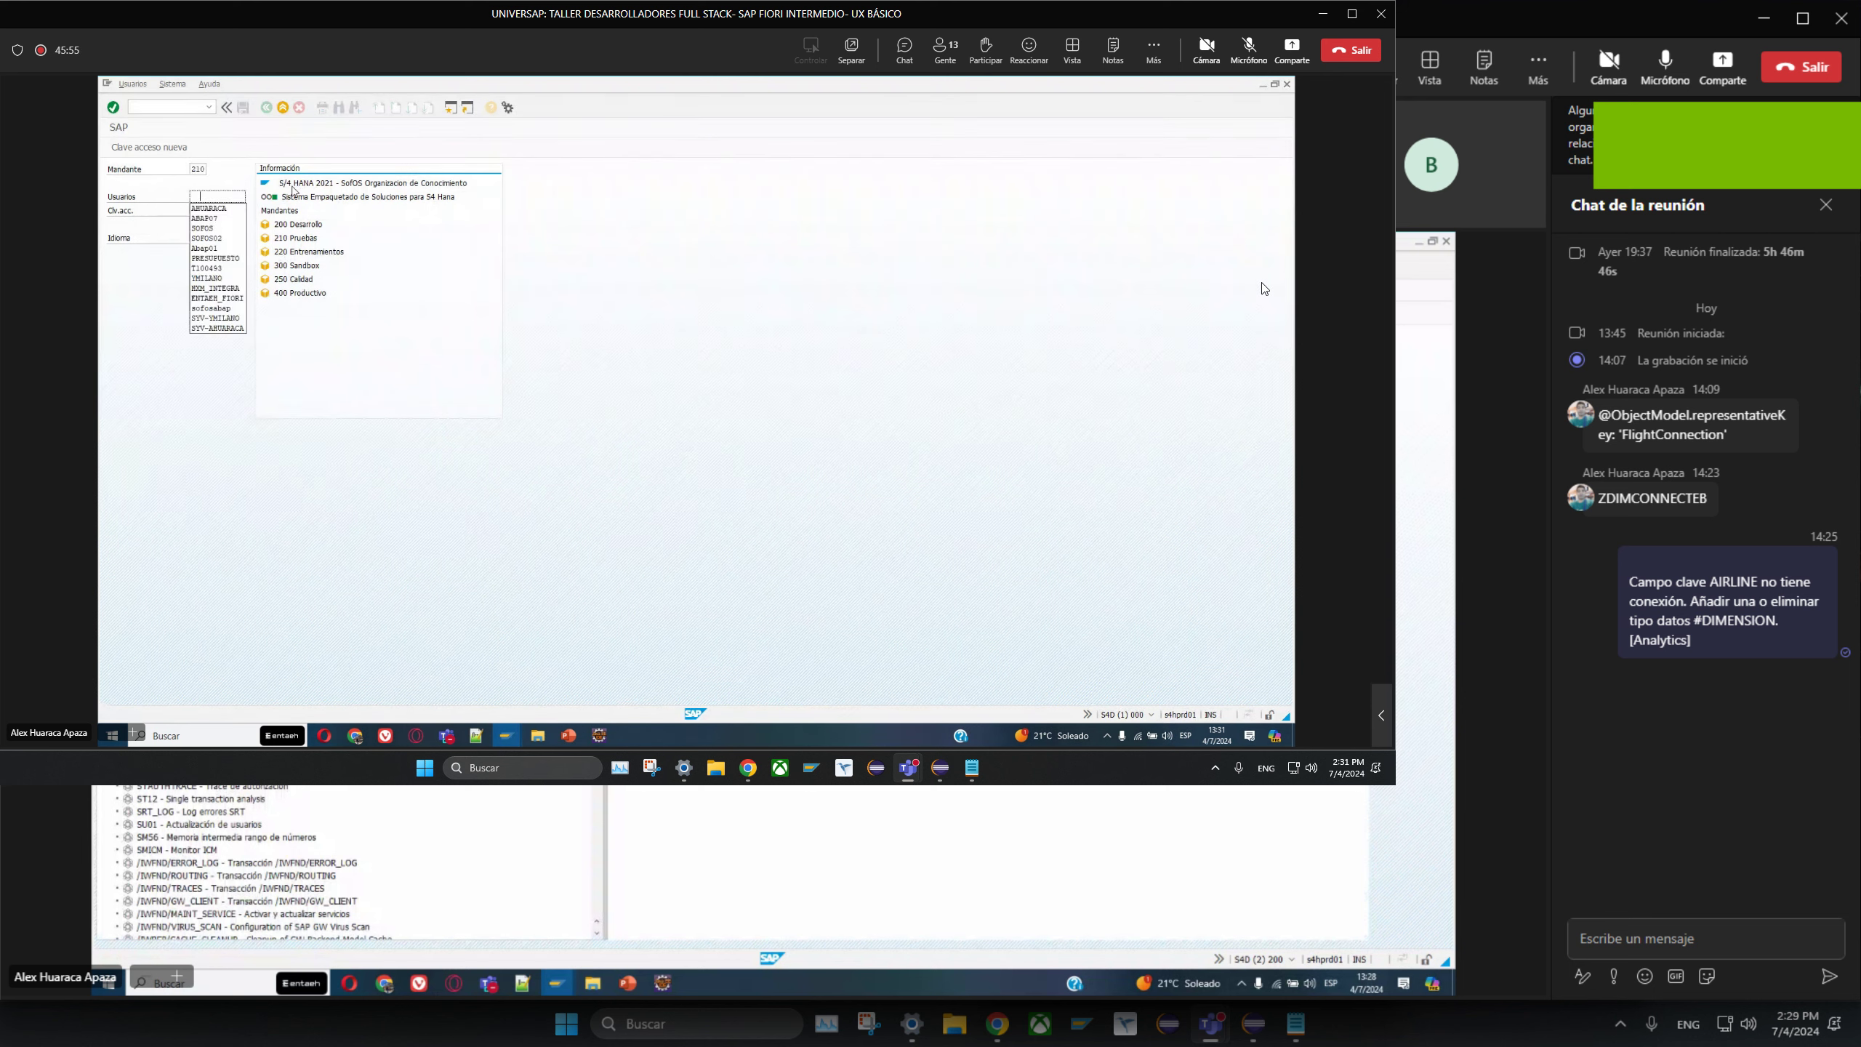
{"action": "left_click", "coordinate": [208, 208]}
{"action": "key", "text": "alt+Tab"}
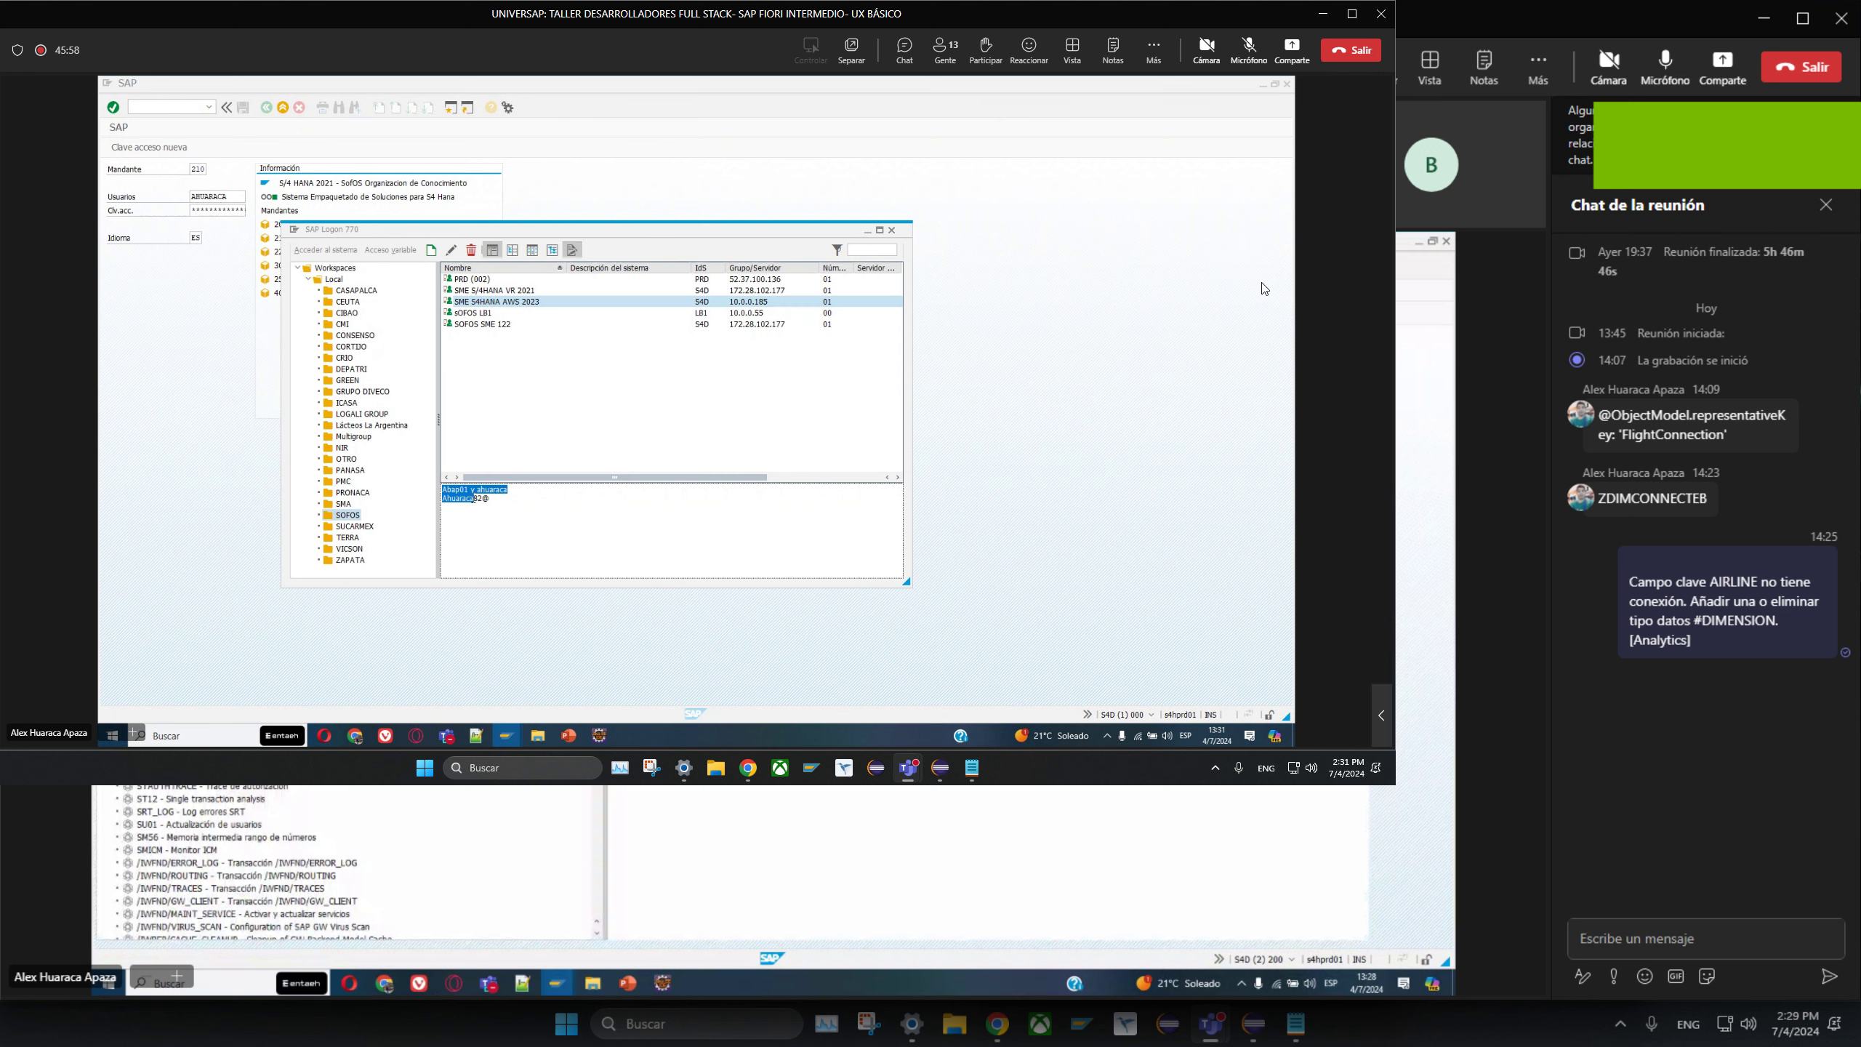
{"action": "double_click", "coordinate": [466, 499]}
{"action": "left_click", "coordinate": [213, 210]}
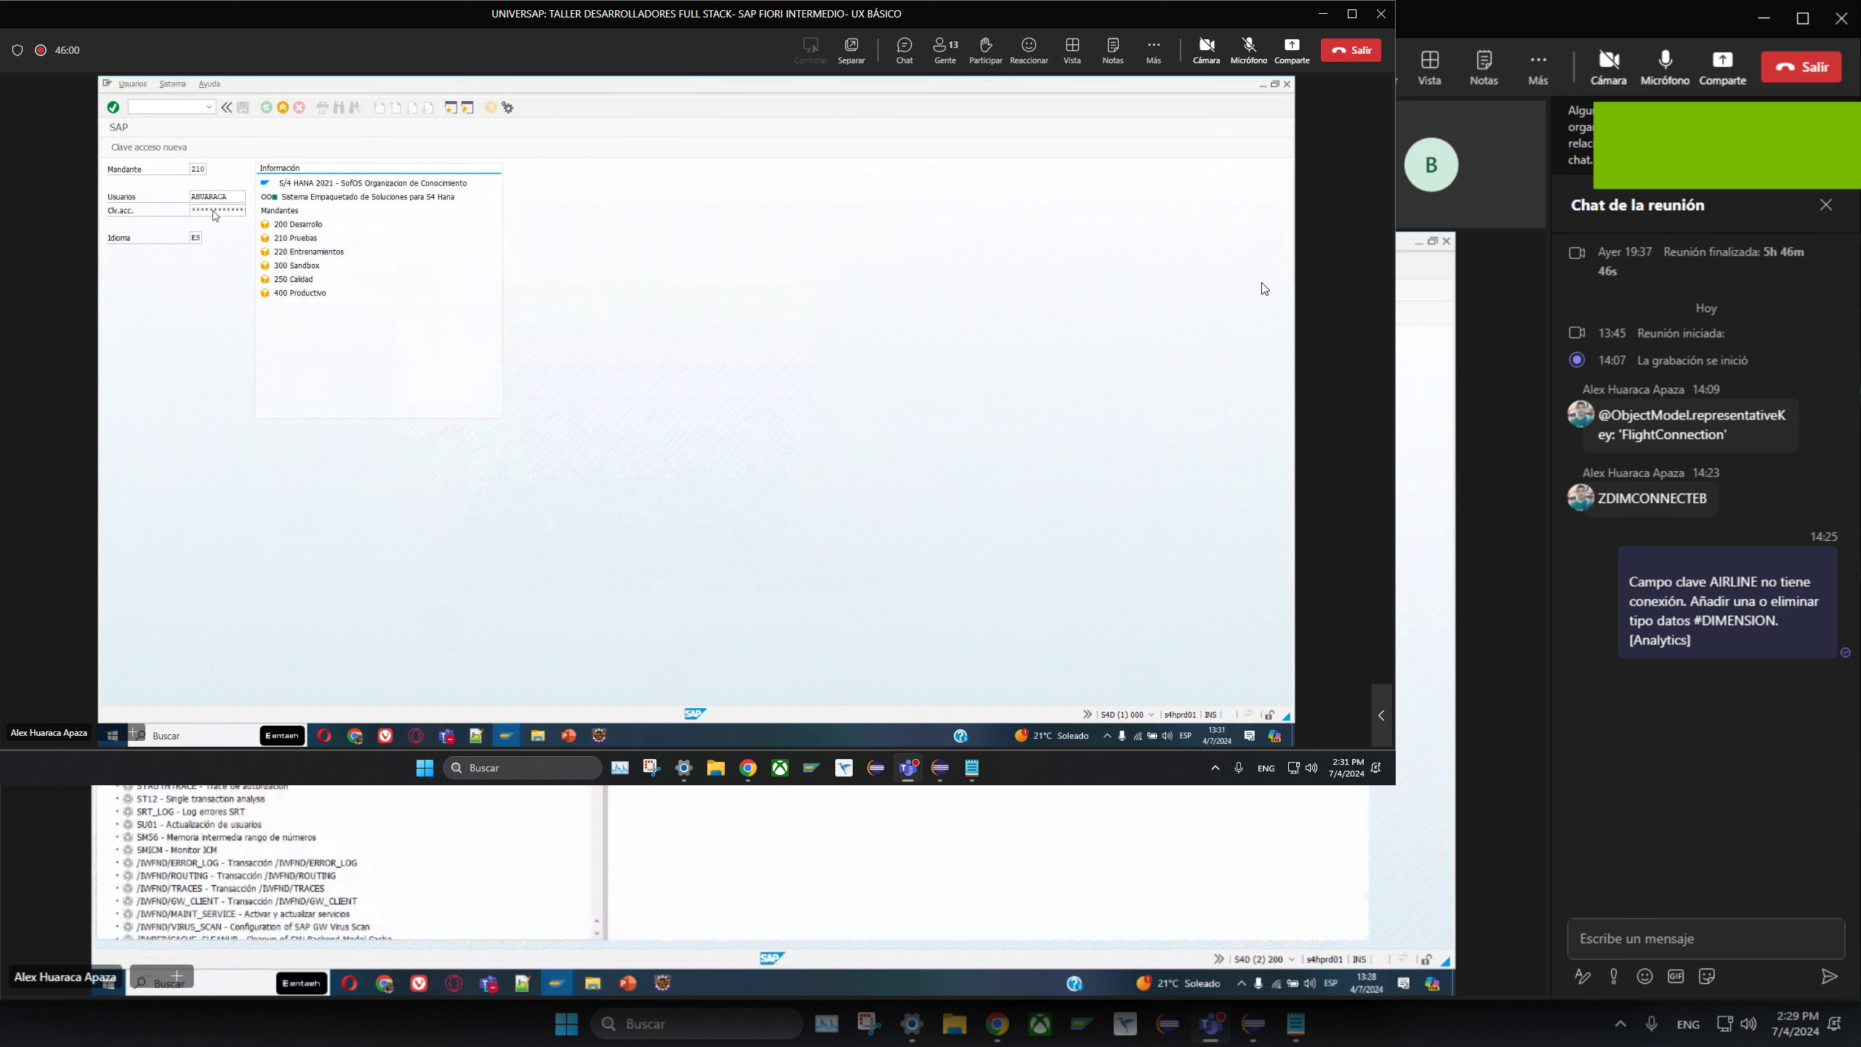
{"action": "key", "text": "Return"}
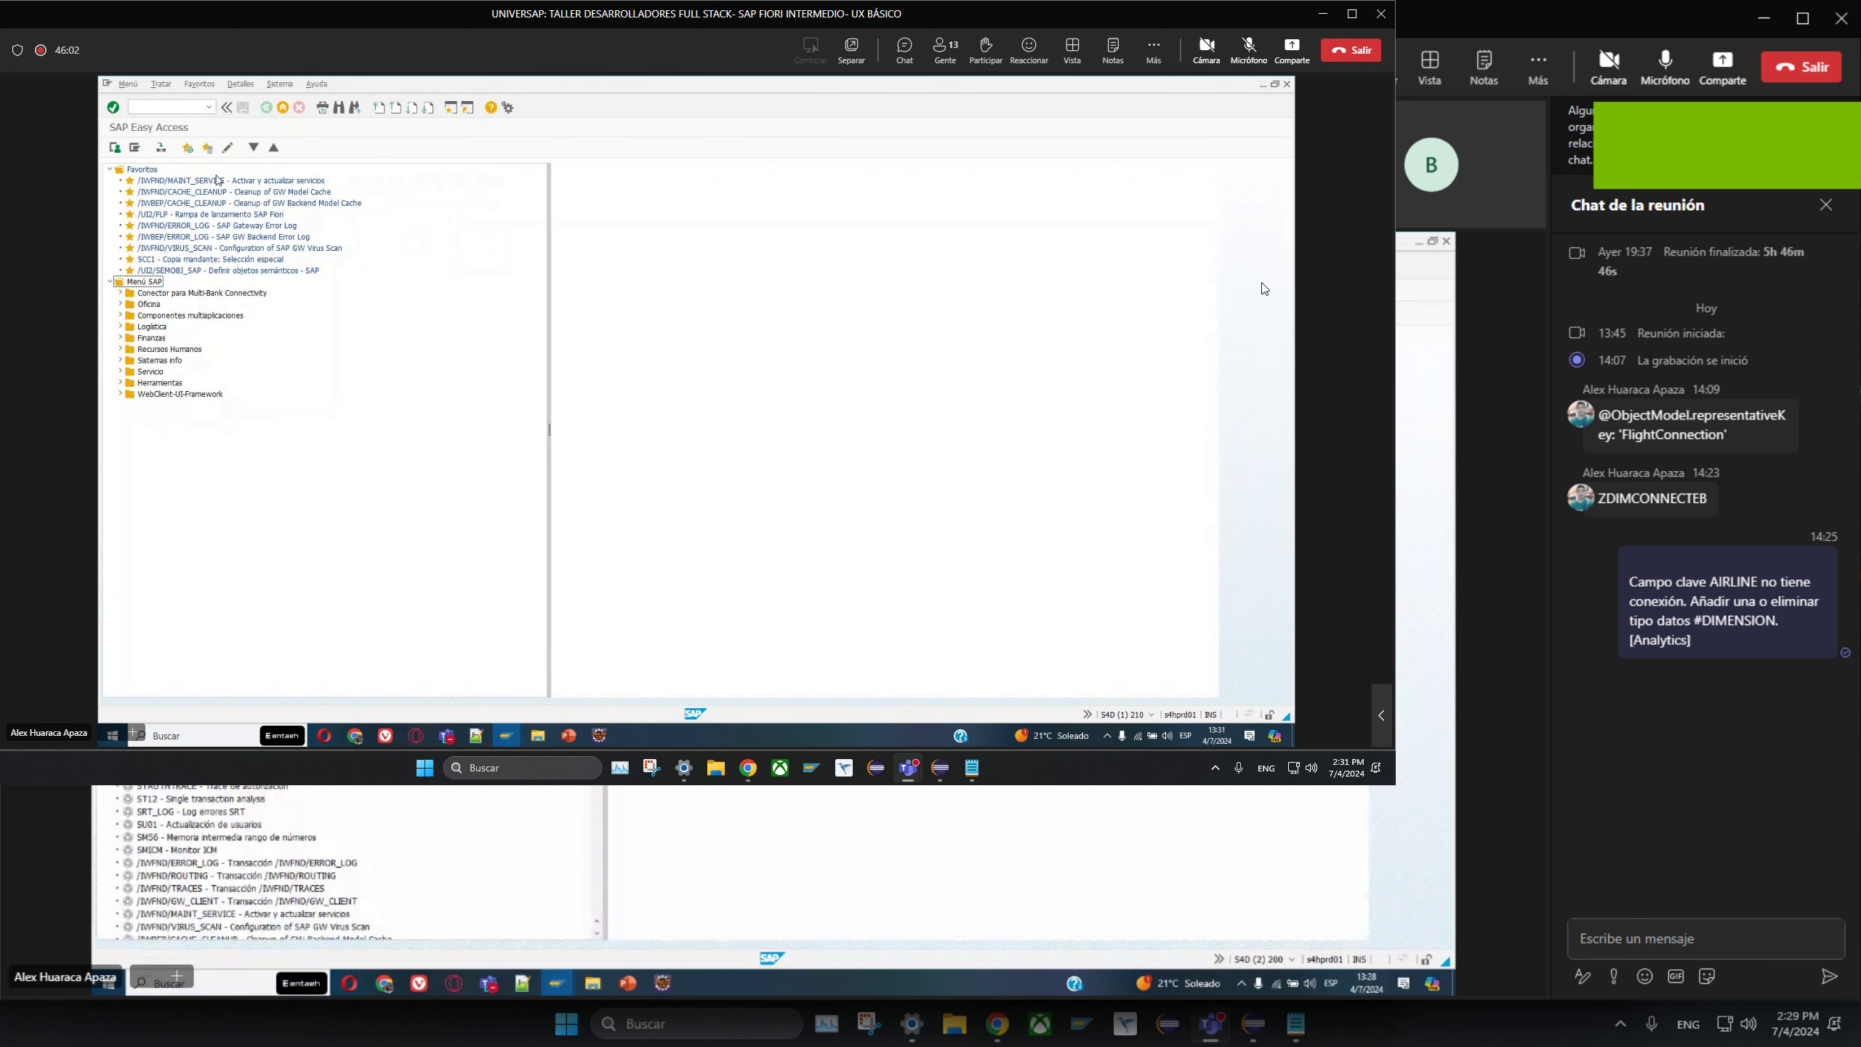
- Open the favourite /IWFND/MAINT_SERVICE and filter the service catalog by technical name z_query_fligth_bookings_ah_CDS
{"action": "double_click", "coordinate": [221, 182]}
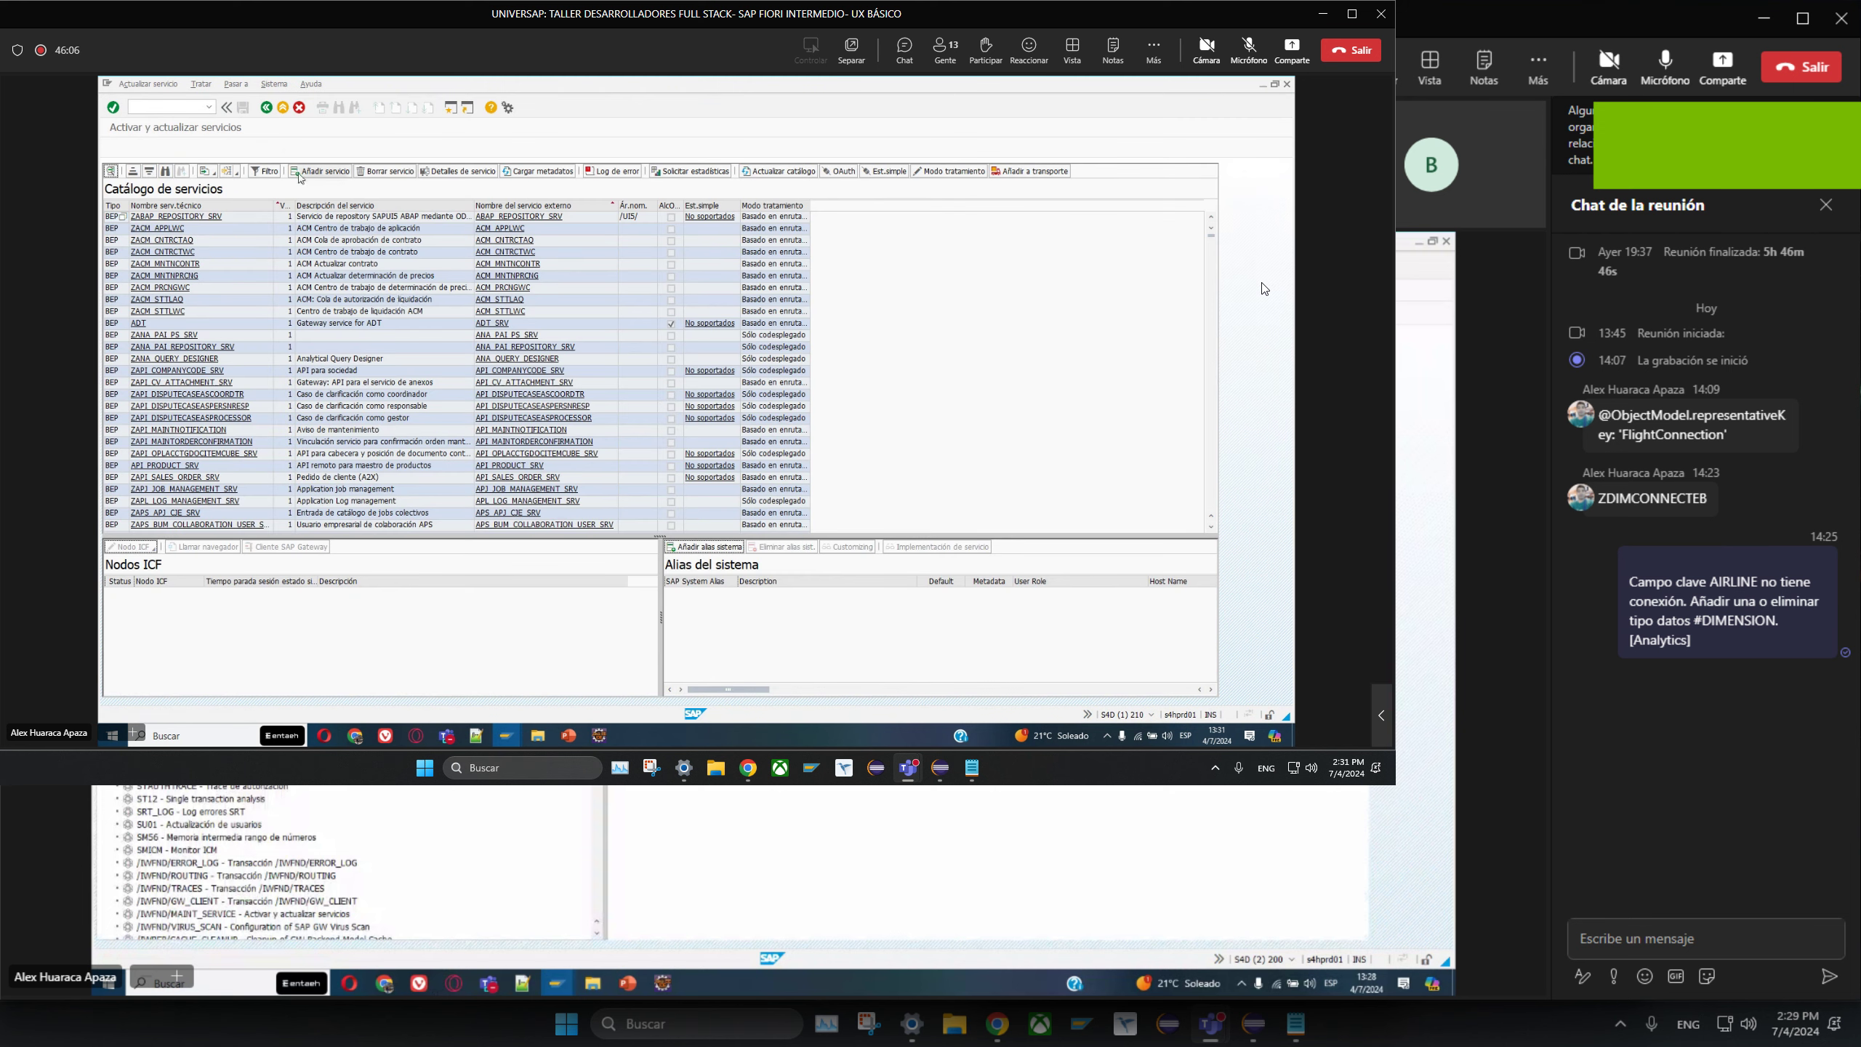
{"action": "left_click", "coordinate": [264, 171]}
{"action": "left_click", "coordinate": [366, 242]}
{"action": "left_click", "coordinate": [368, 260]}
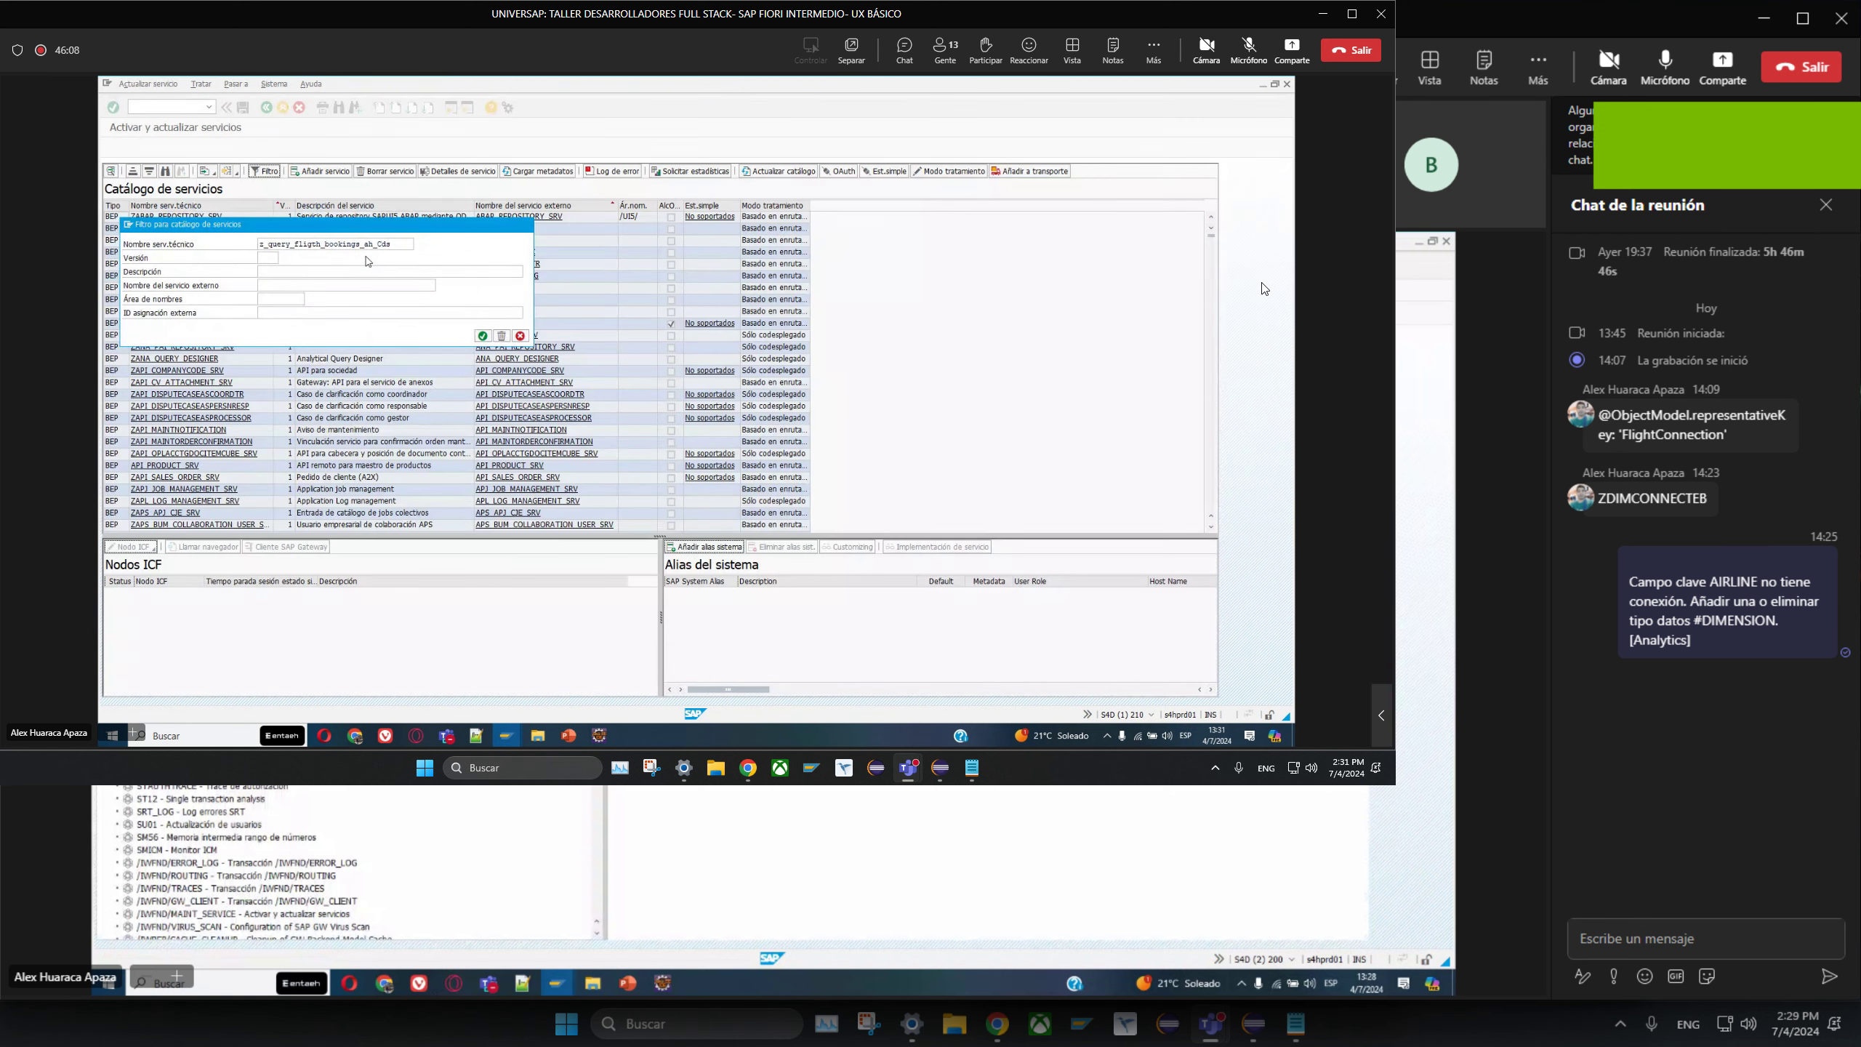
{"action": "key", "text": "Return"}
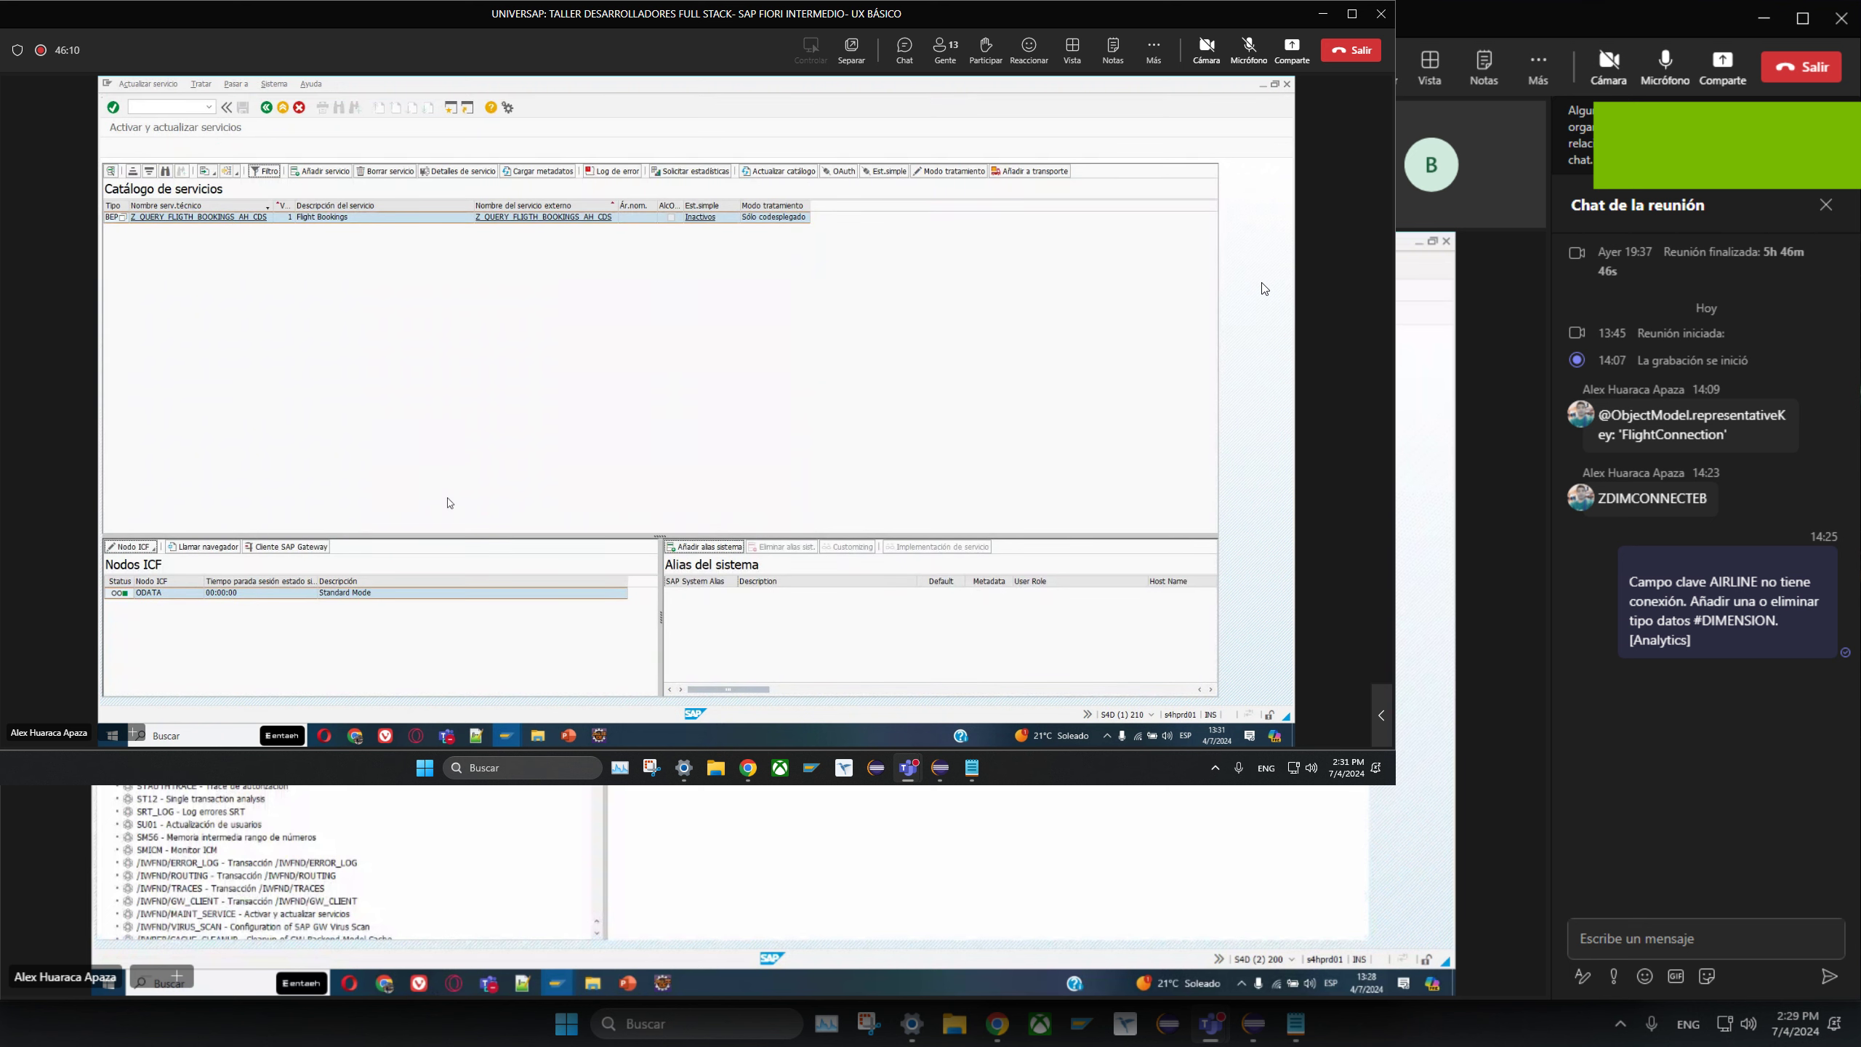
- Close the history in Vivaldi and copy the client 210 Fiori launchpad URL from the Notepad++ notes
{"action": "key", "text": "alt+Tab"}
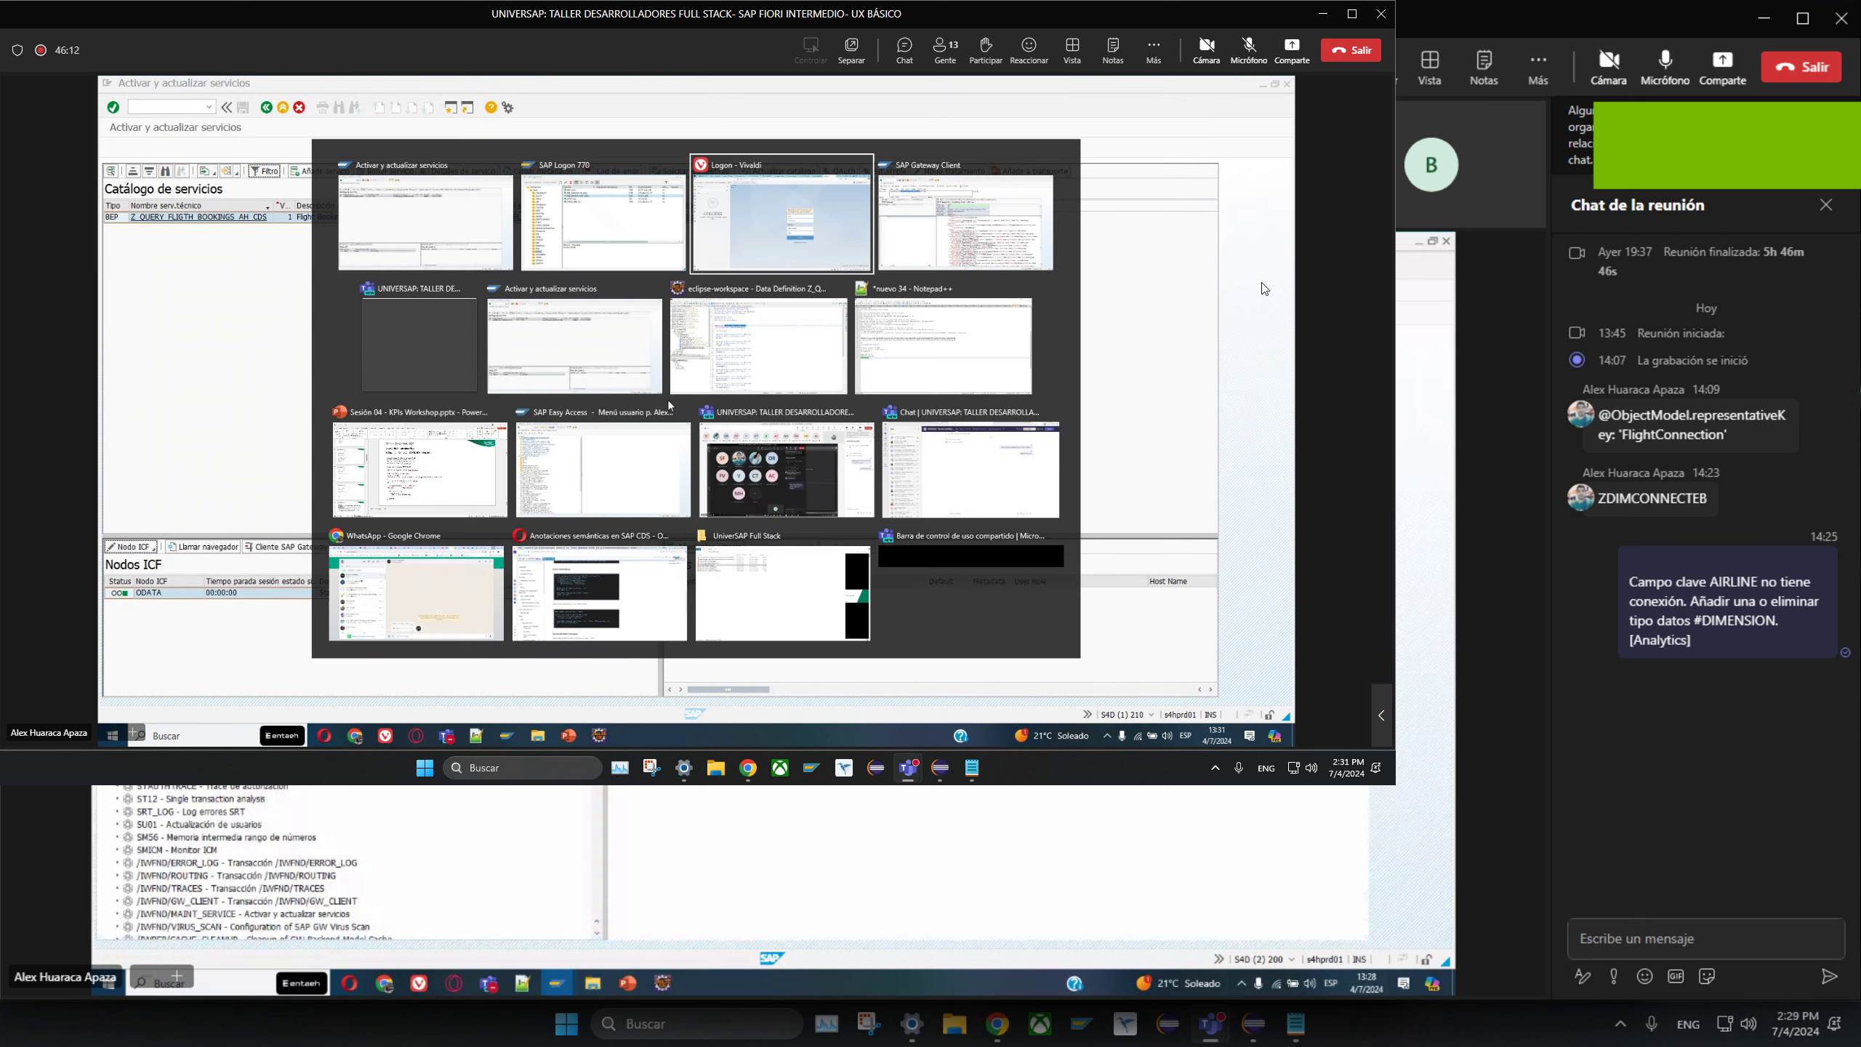
{"action": "left_click", "coordinate": [331, 153]}
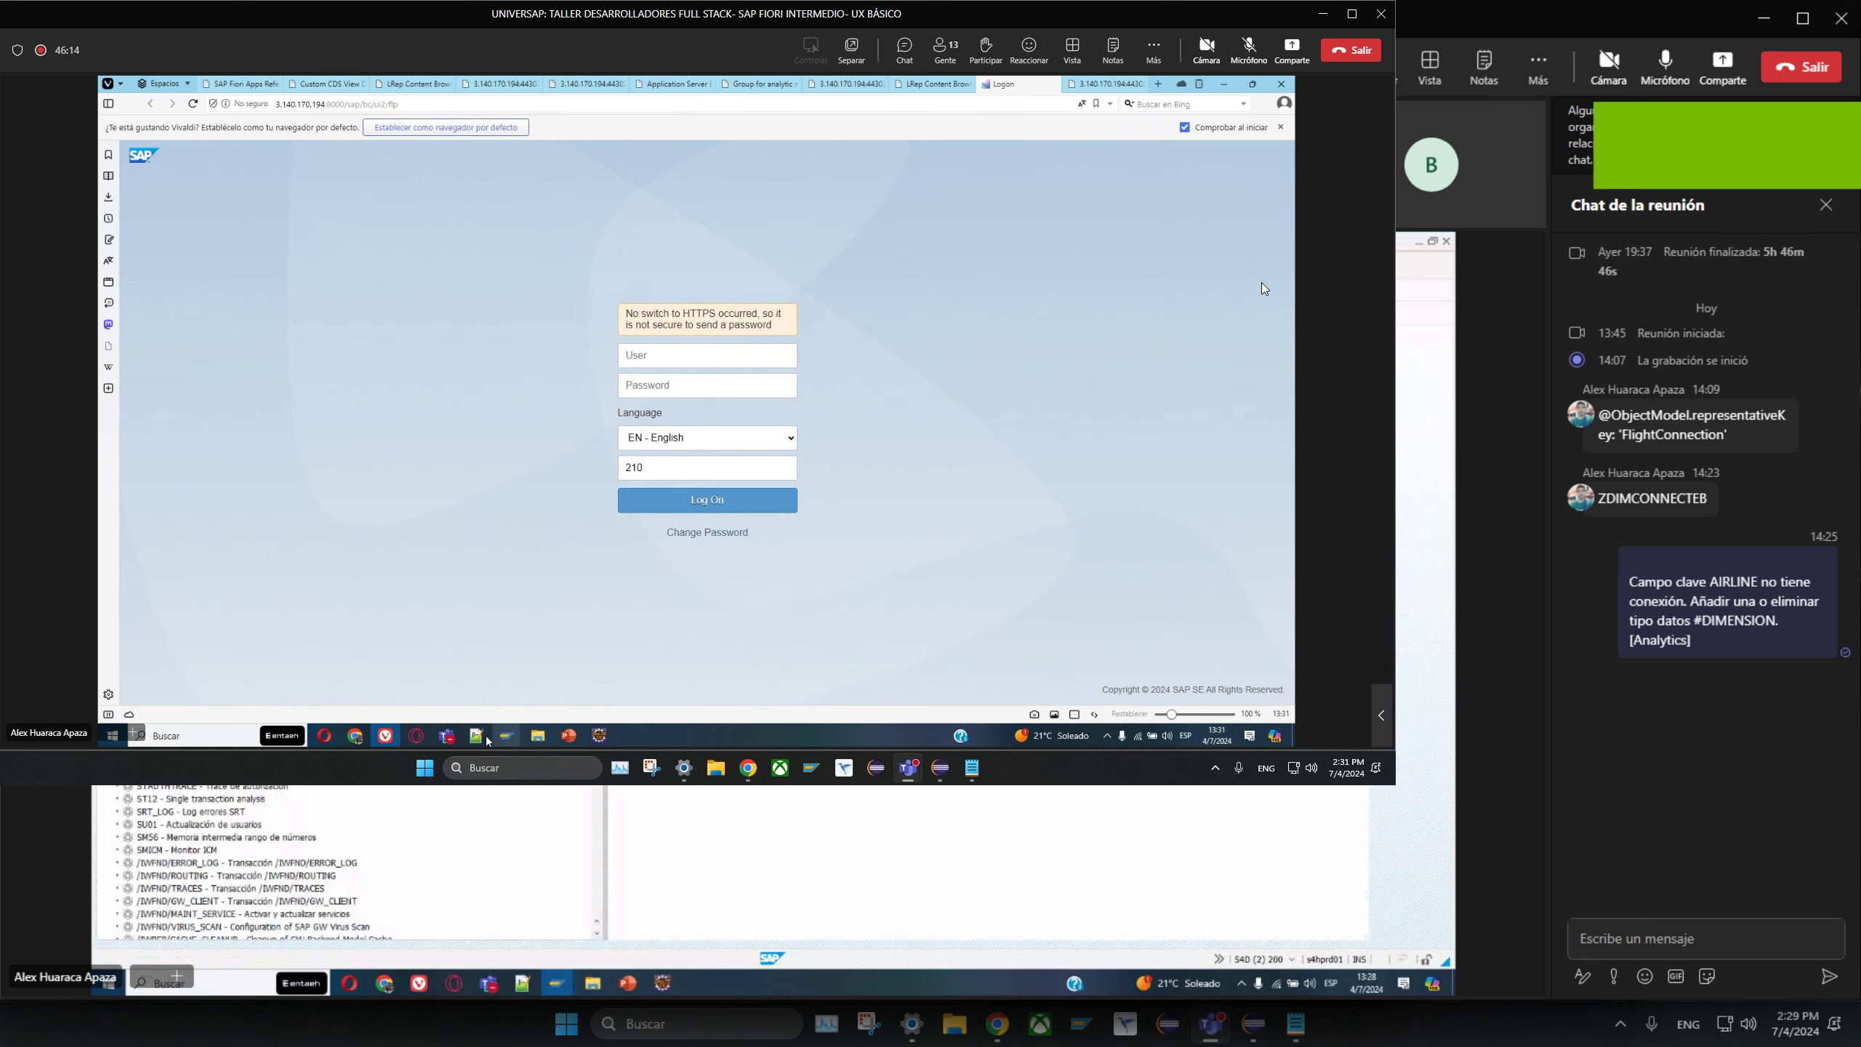
{"action": "left_click", "coordinate": [477, 735]}
{"action": "scroll", "coordinate": [577, 477], "scroll_direction": "up", "scroll_amount": 4}
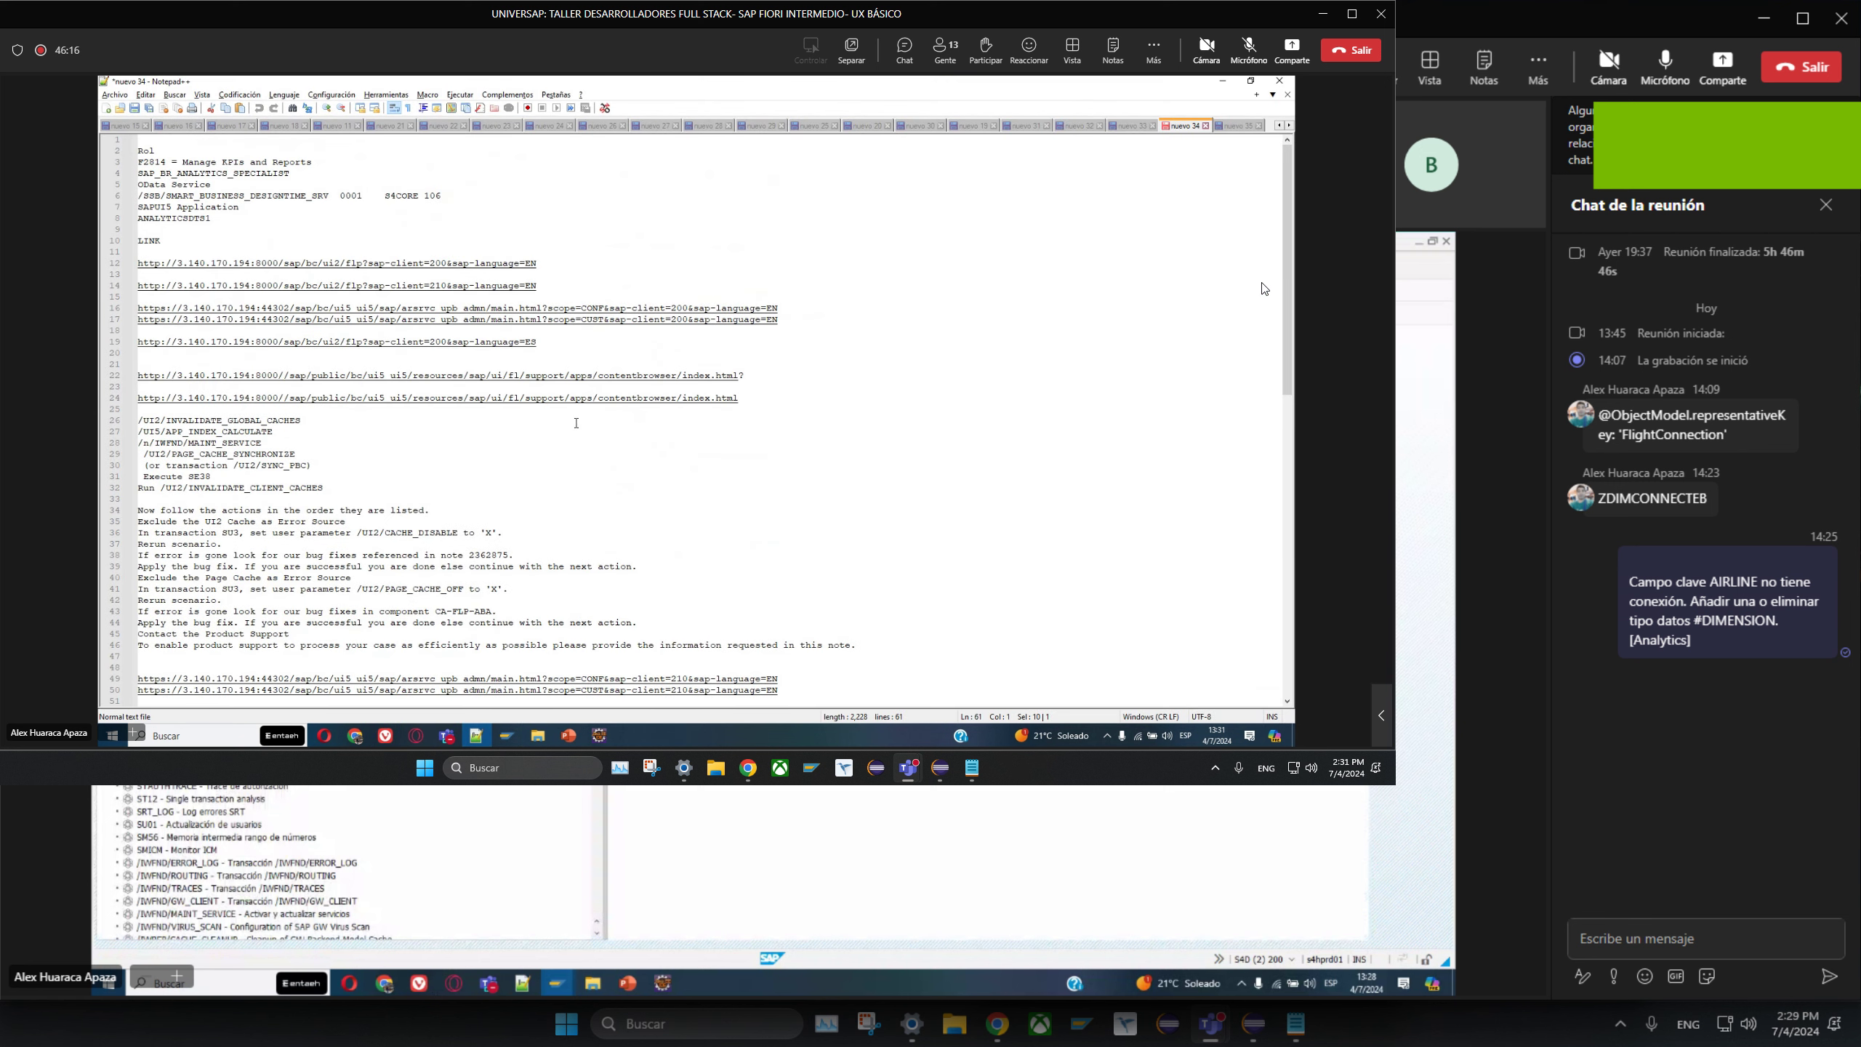
{"action": "left_click_drag", "start_coordinate": [573, 285], "coordinate": [123, 284]}
{"action": "key", "text": "ctrl+c"}
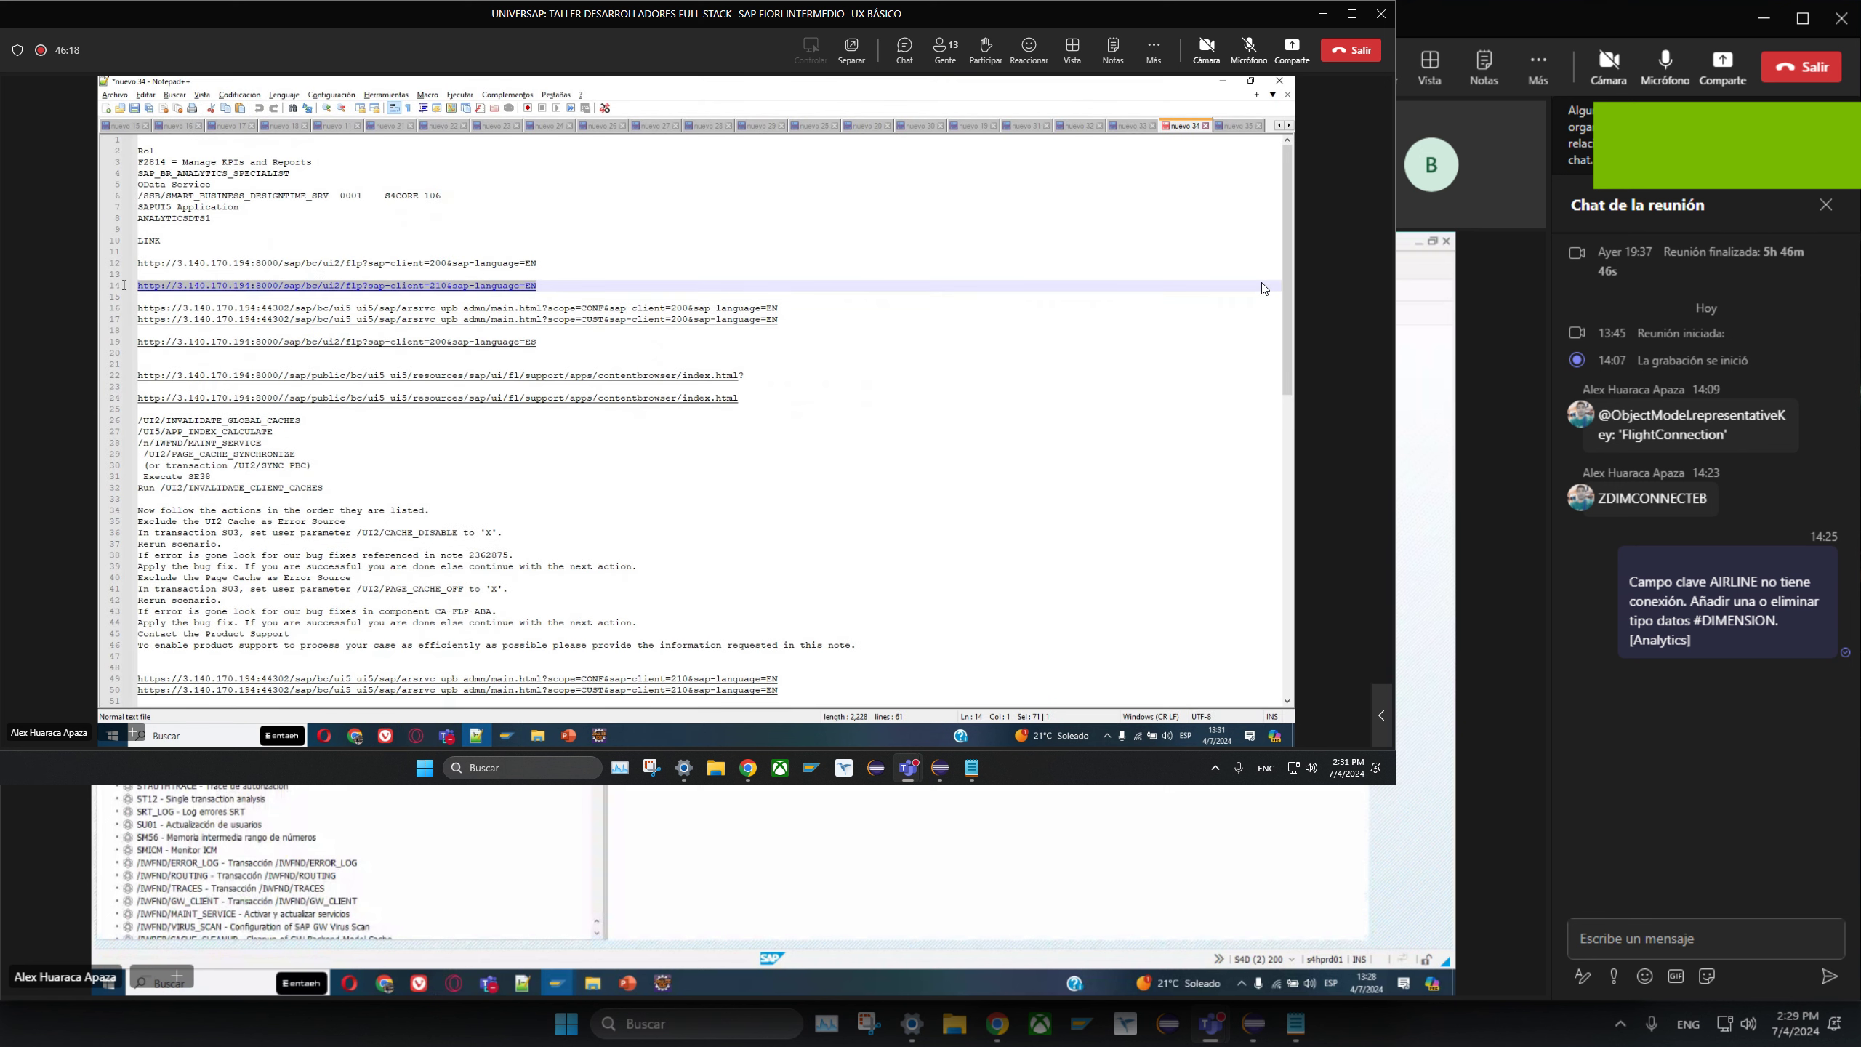
- Switch back to Vivaldi and load the copied client 210 launchpad URL
{"action": "key", "text": "alt+Tab"}
{"action": "left_click", "coordinate": [549, 104]}
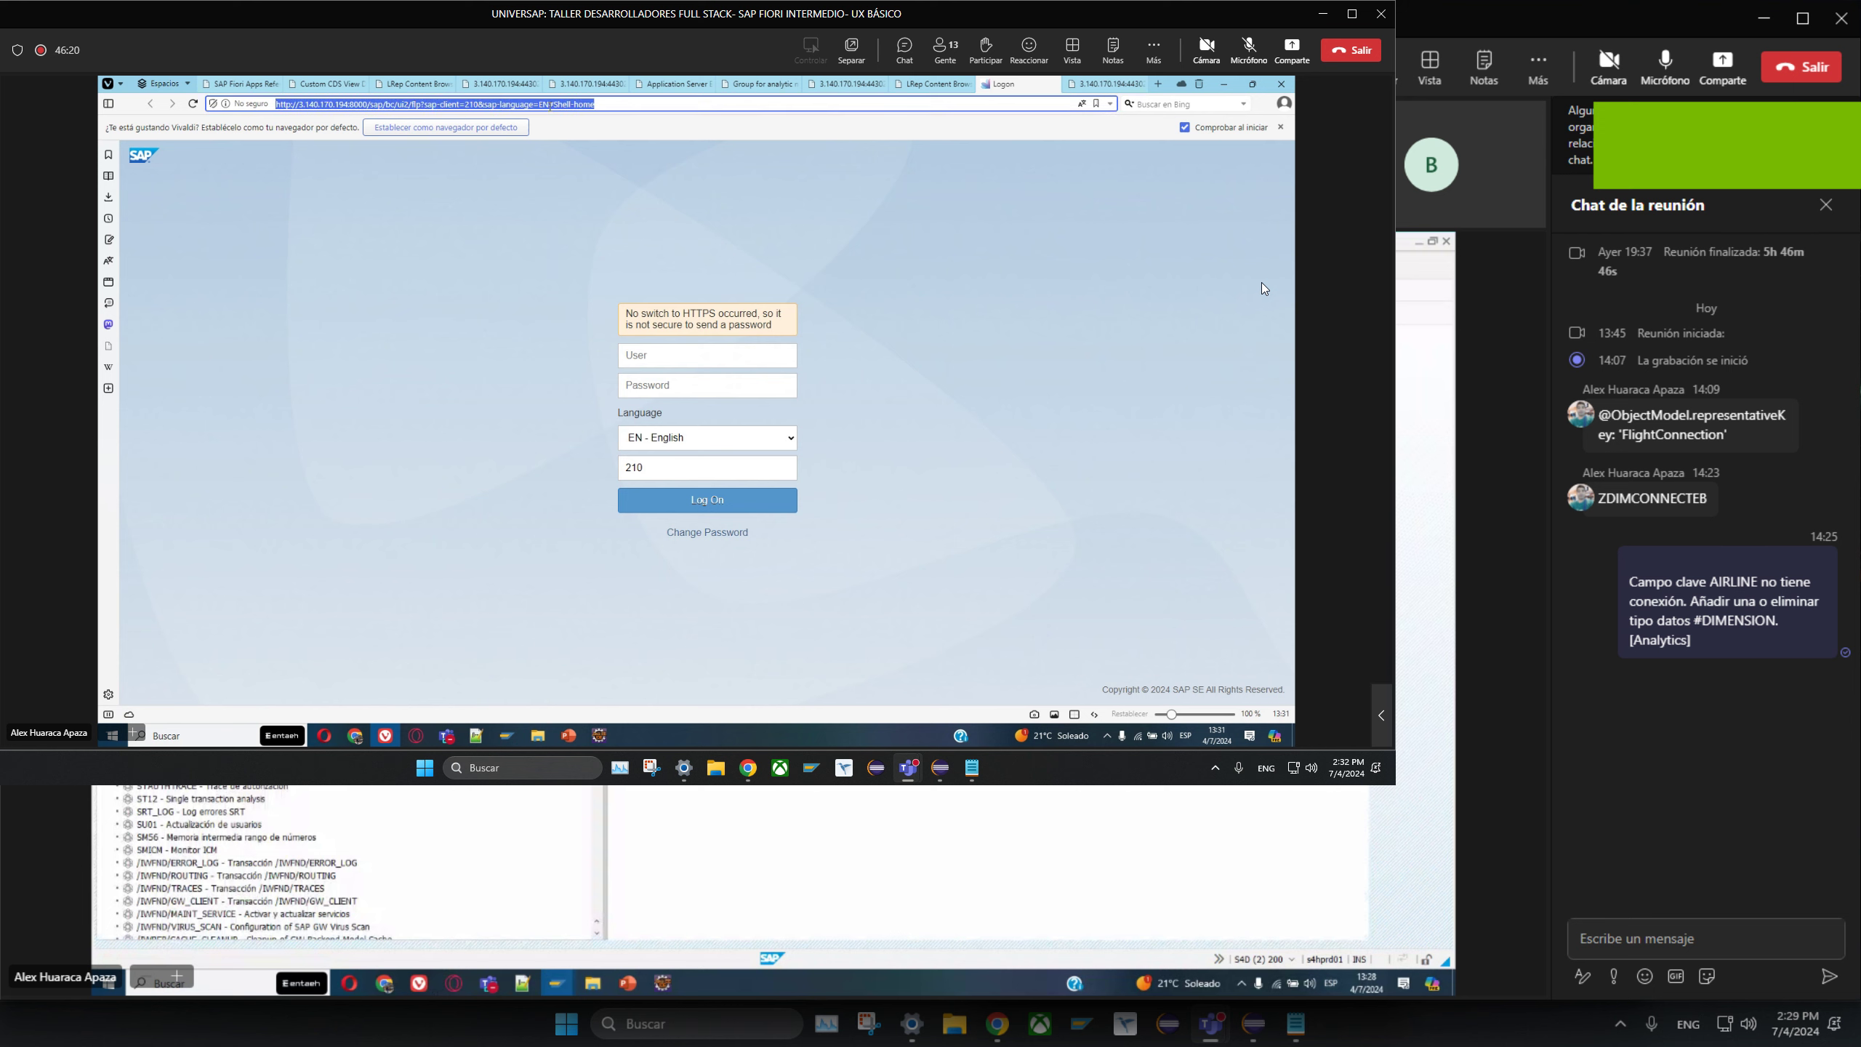
{"action": "key", "text": "ctrl+v"}
{"action": "key", "text": "Return"}
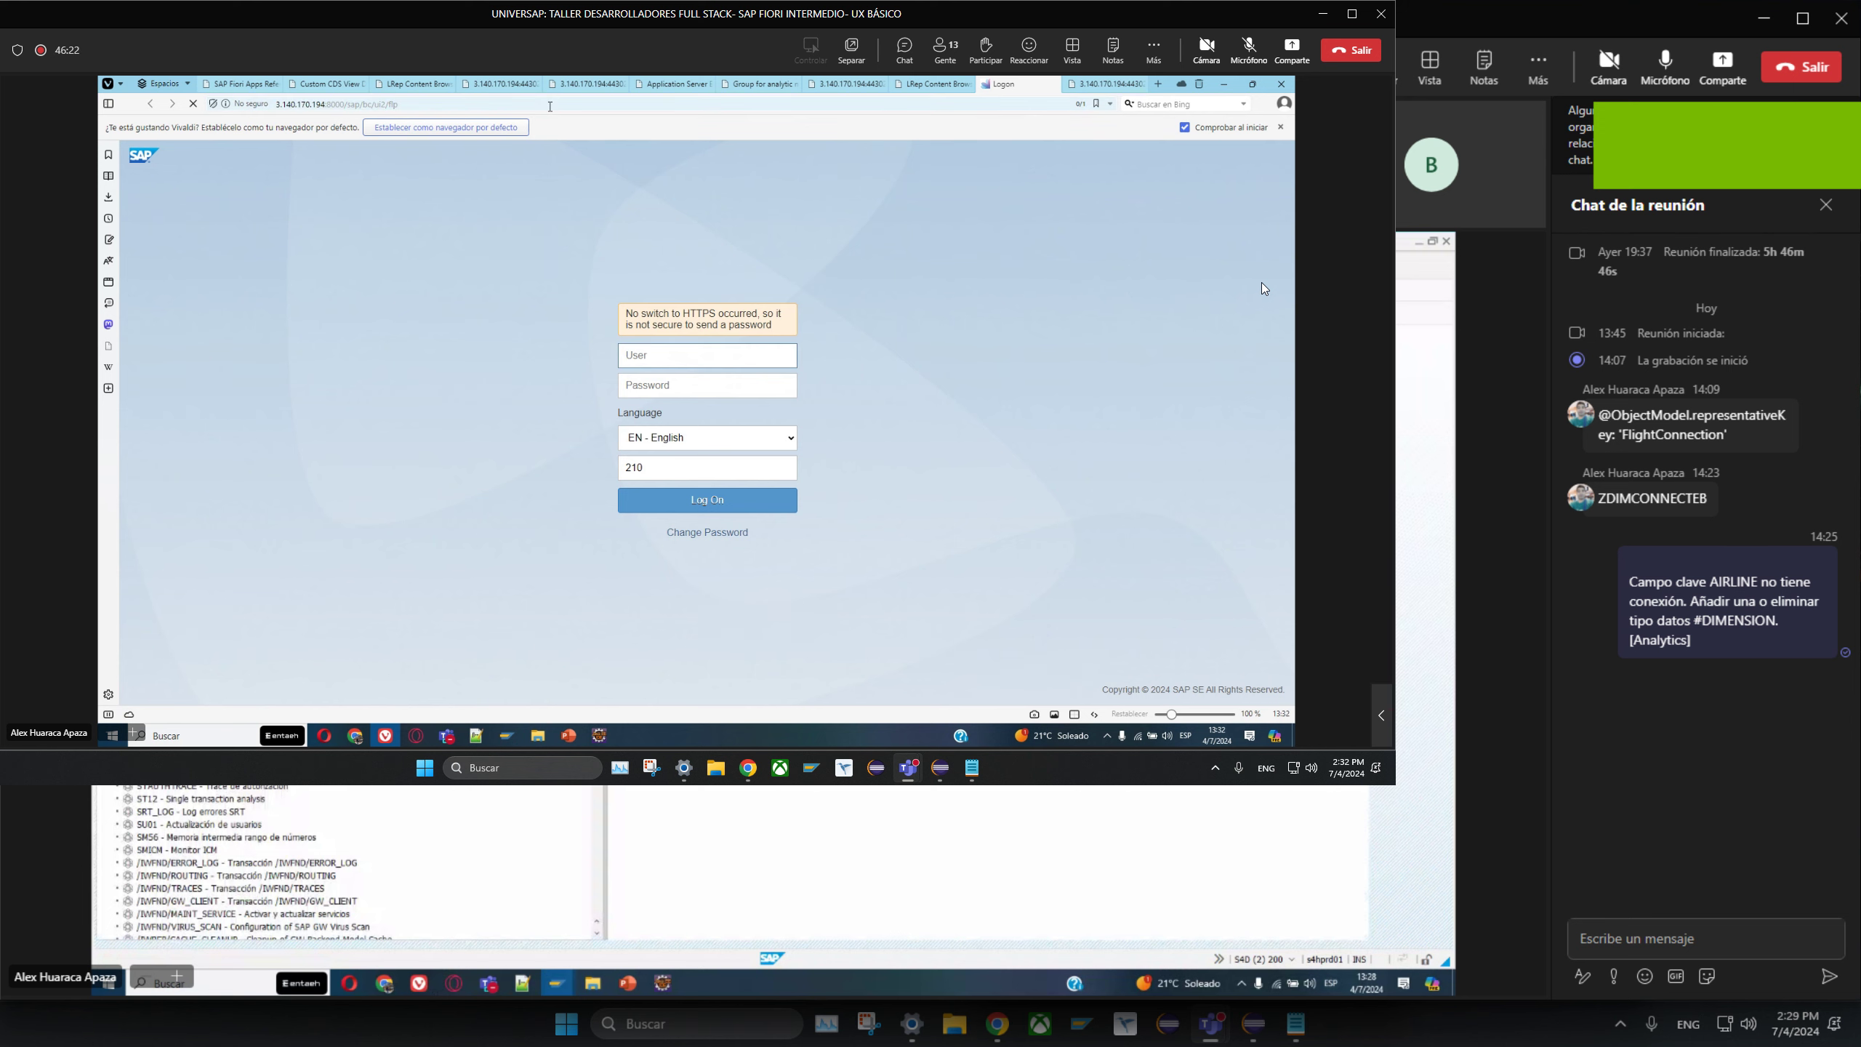
- Copy the user name from the SAP Logon notes into the launchpad's User field
{"action": "key", "text": "alt+Tab"}
{"action": "key", "text": "Tab"}
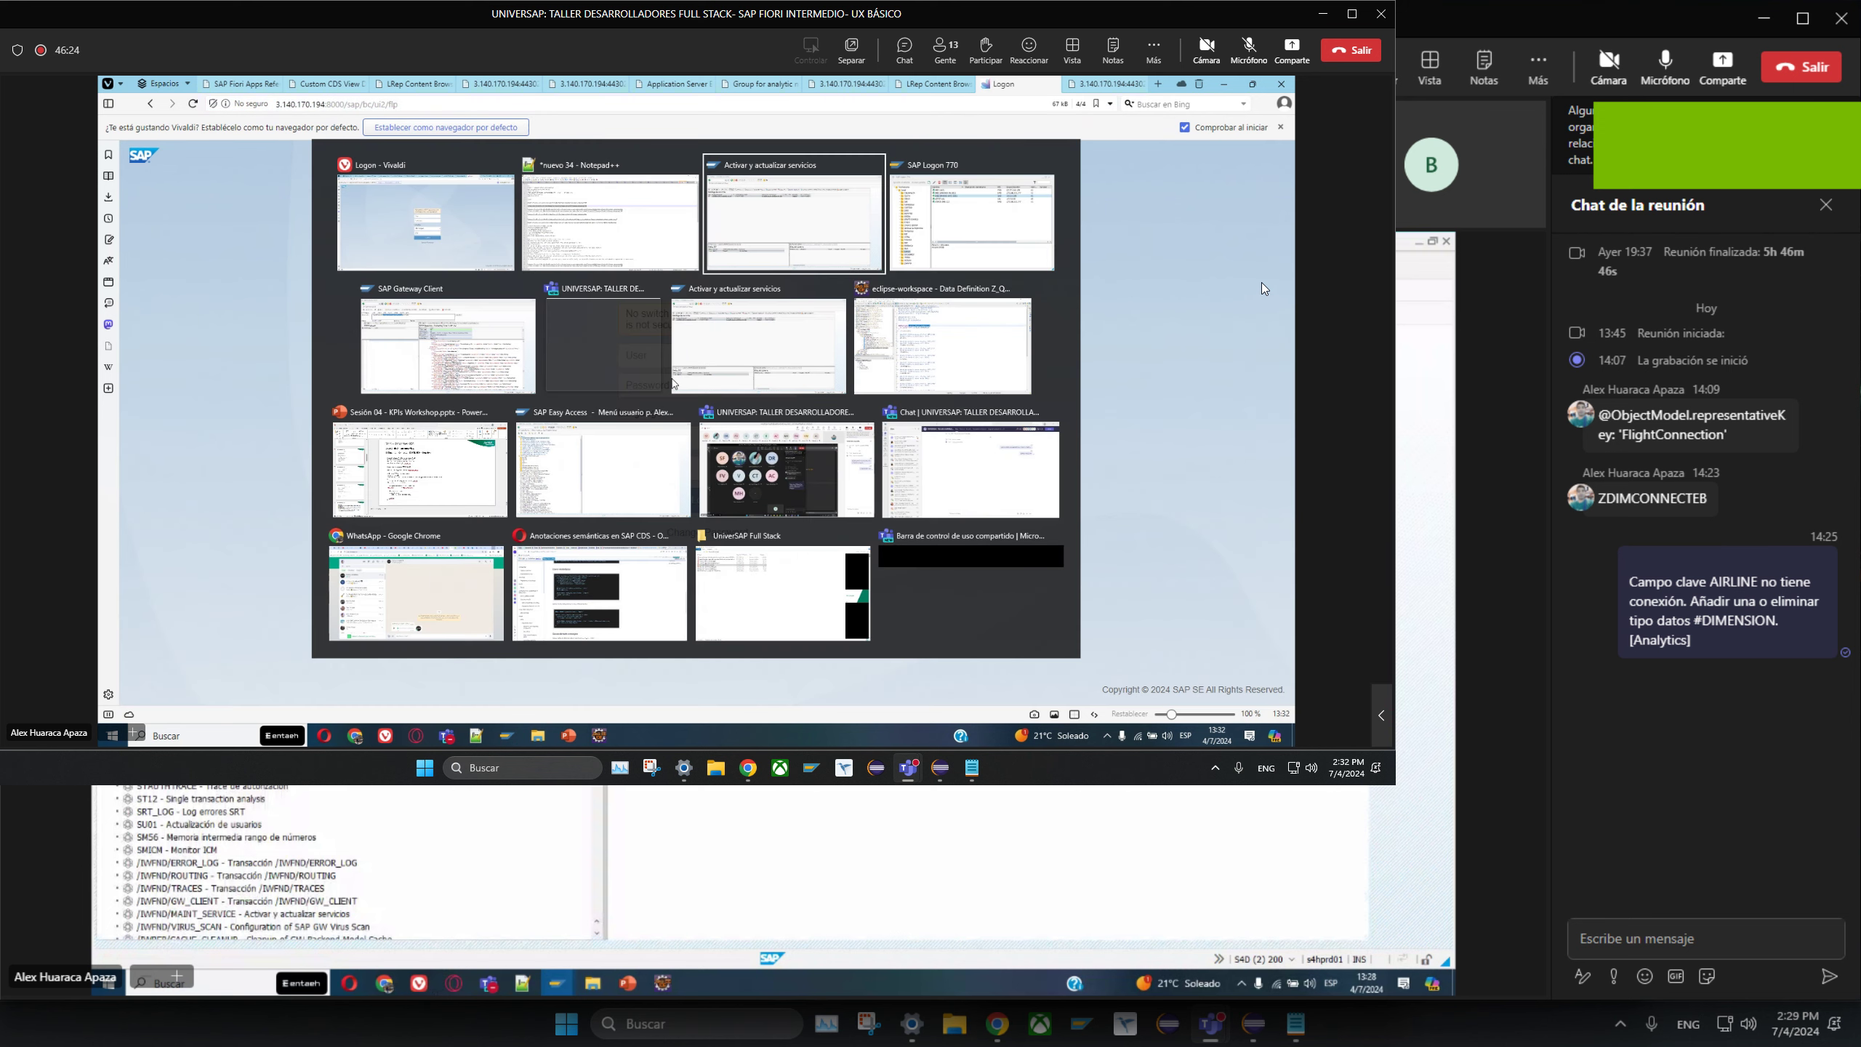
{"action": "key", "text": "alt+Tab"}
{"action": "double_click", "coordinate": [483, 490]}
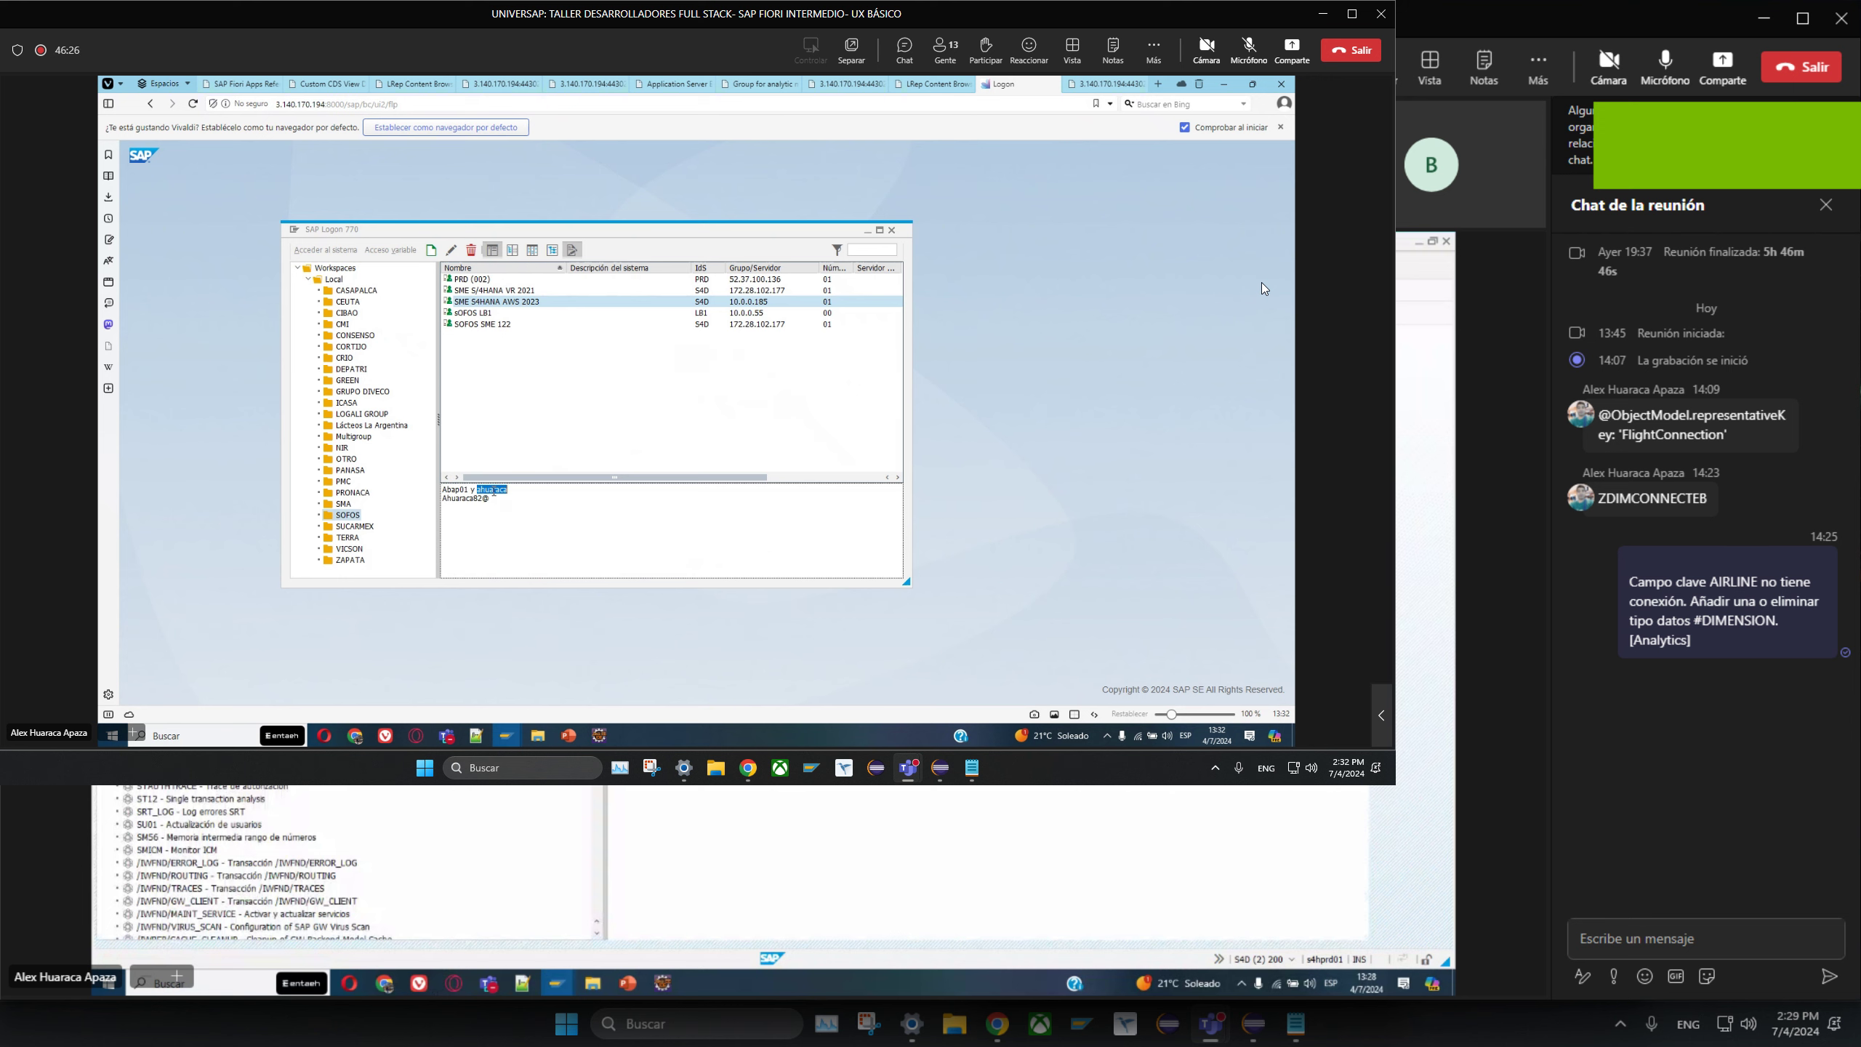
{"action": "key", "text": "alt+Tab"}
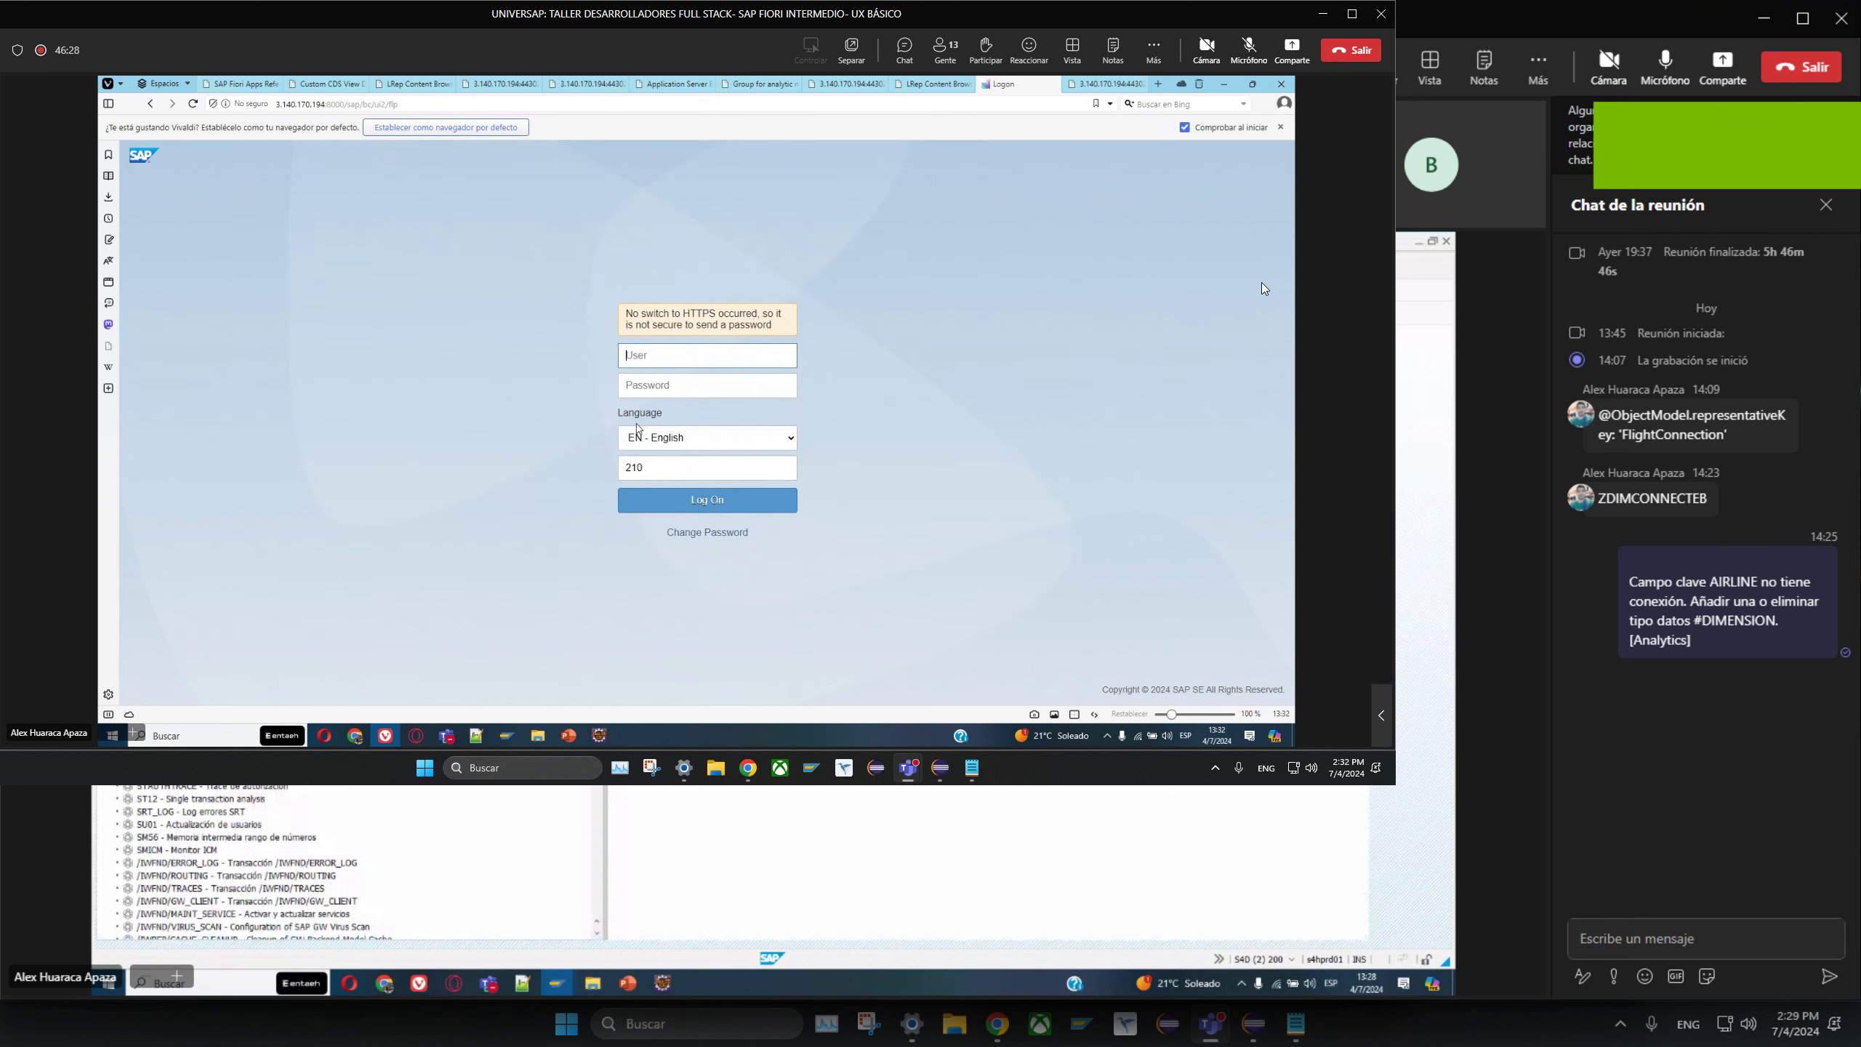
- Enter the account password copied from the SAP Logon notes, log on to the launchpad and dismiss the default-browser notice
{"action": "key", "text": "alt+Tab"}
{"action": "triple_click", "coordinate": [474, 498]}
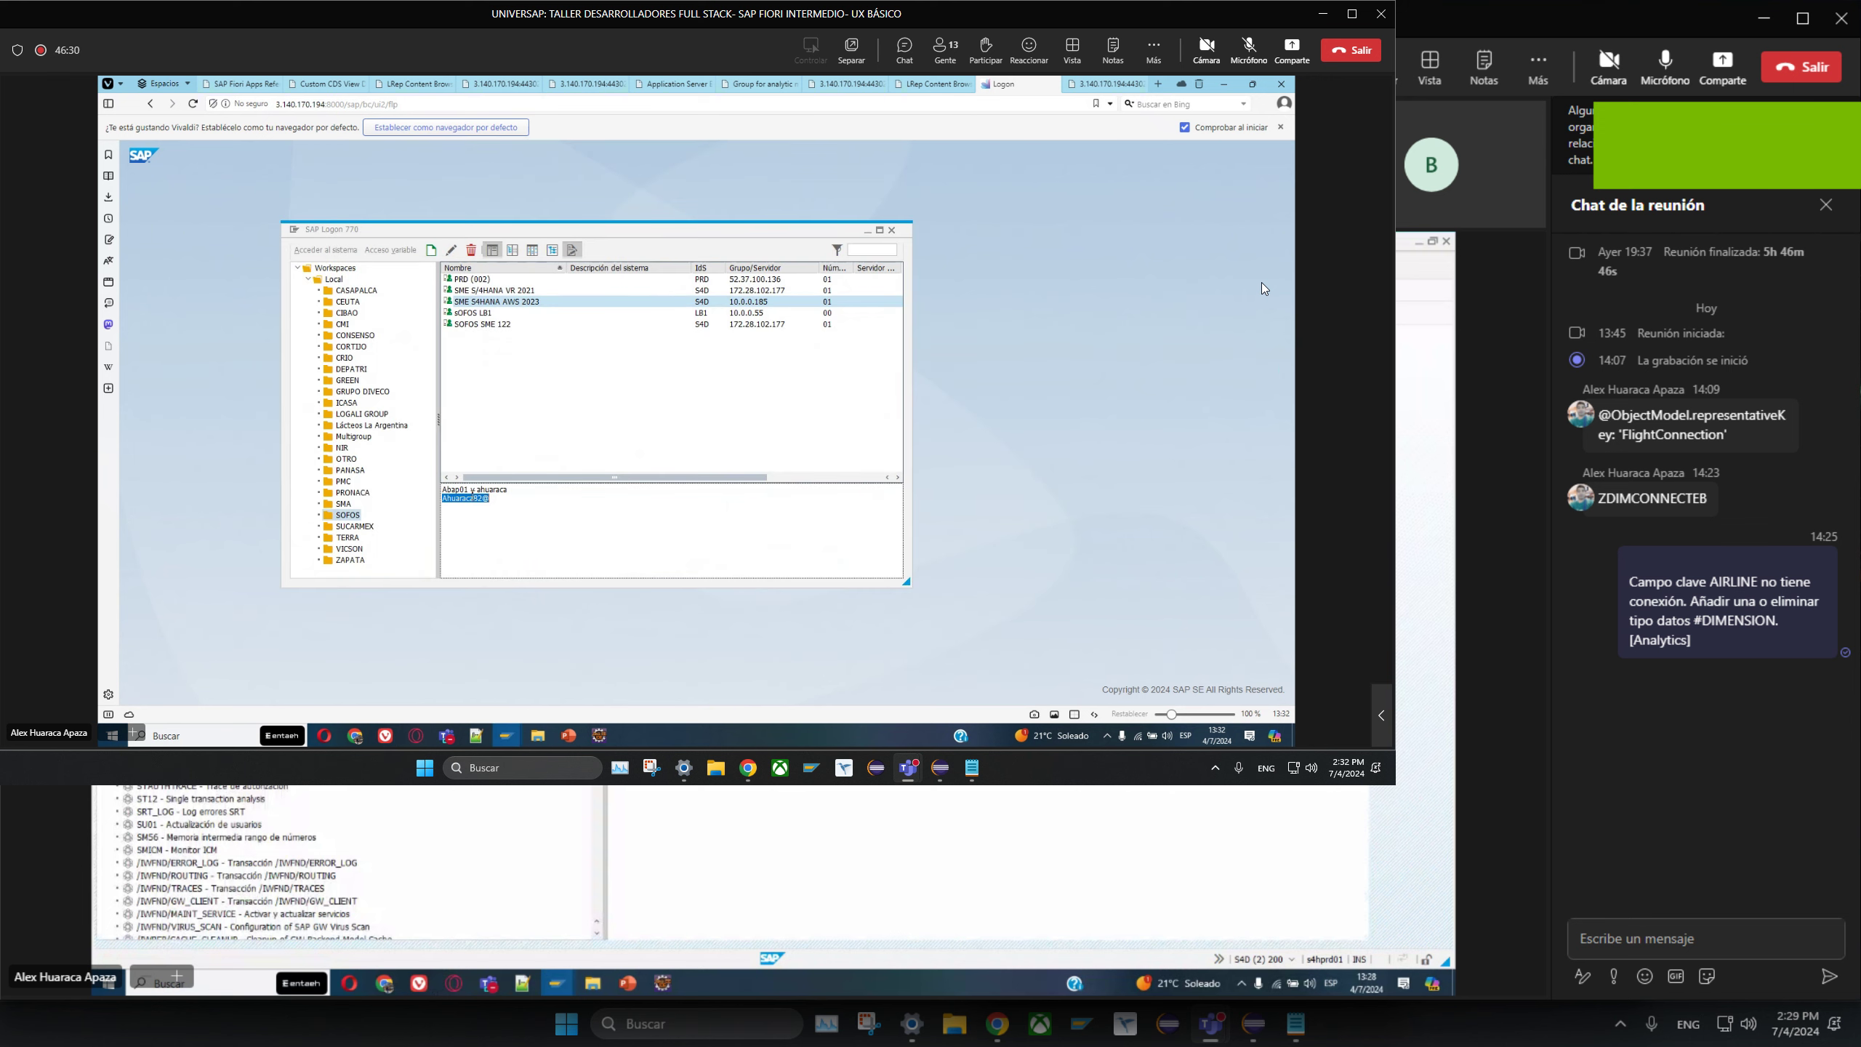
{"action": "key", "text": "ctrl+c"}
{"action": "key", "text": "alt+Tab"}
{"action": "key", "text": "Tab"}
{"action": "key", "text": "ctrl+v"}
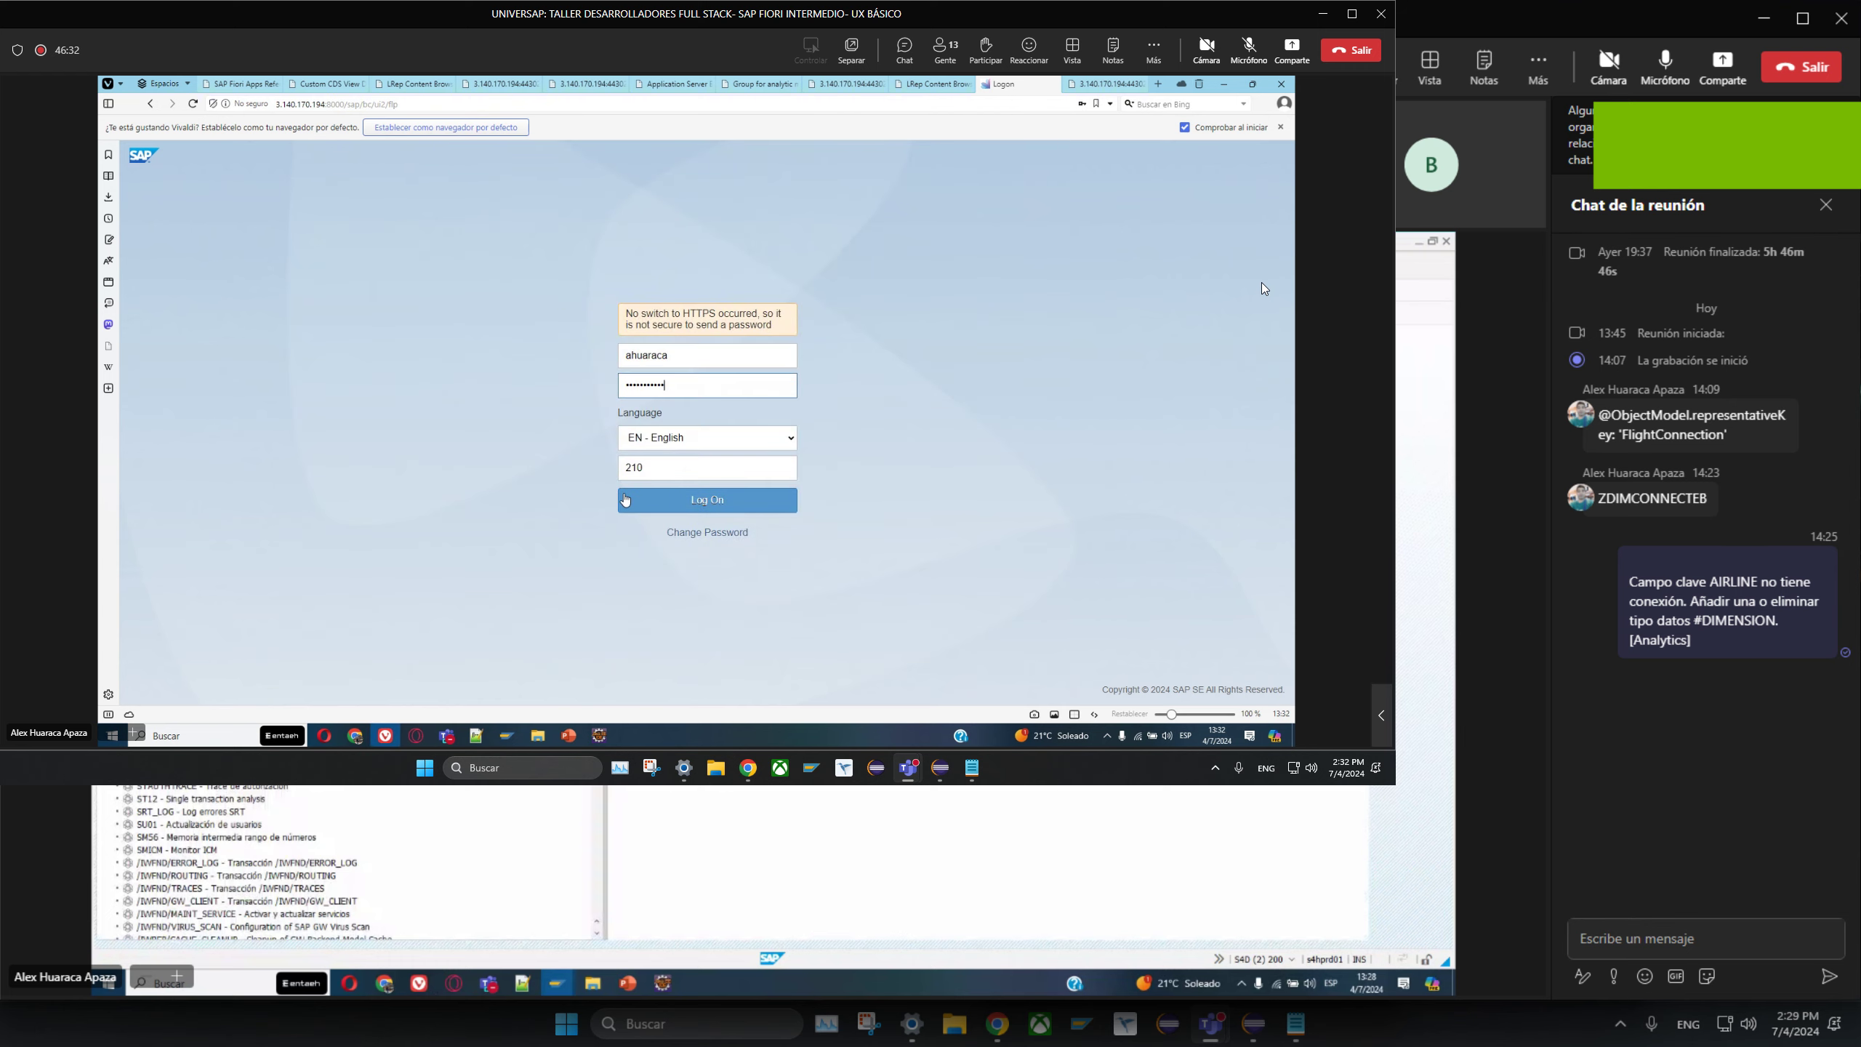
{"action": "left_click", "coordinate": [697, 496]}
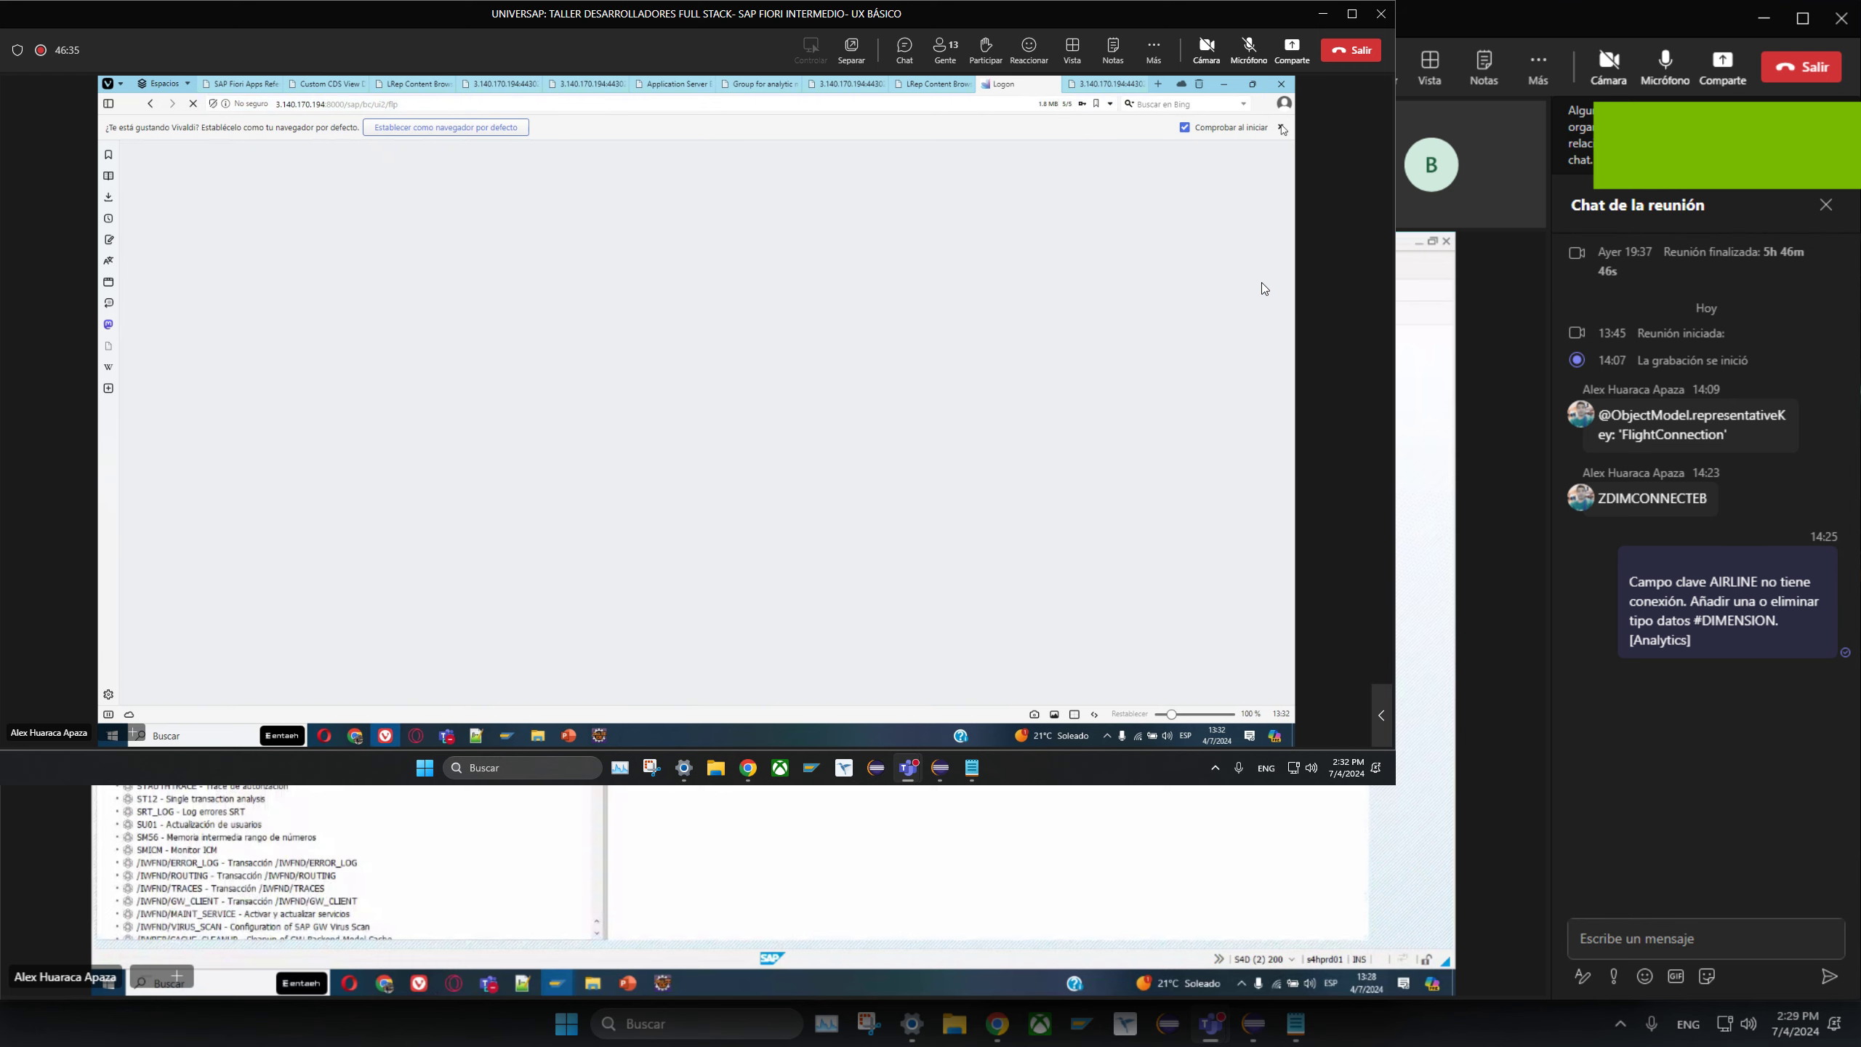
{"action": "left_click", "coordinate": [1283, 128]}
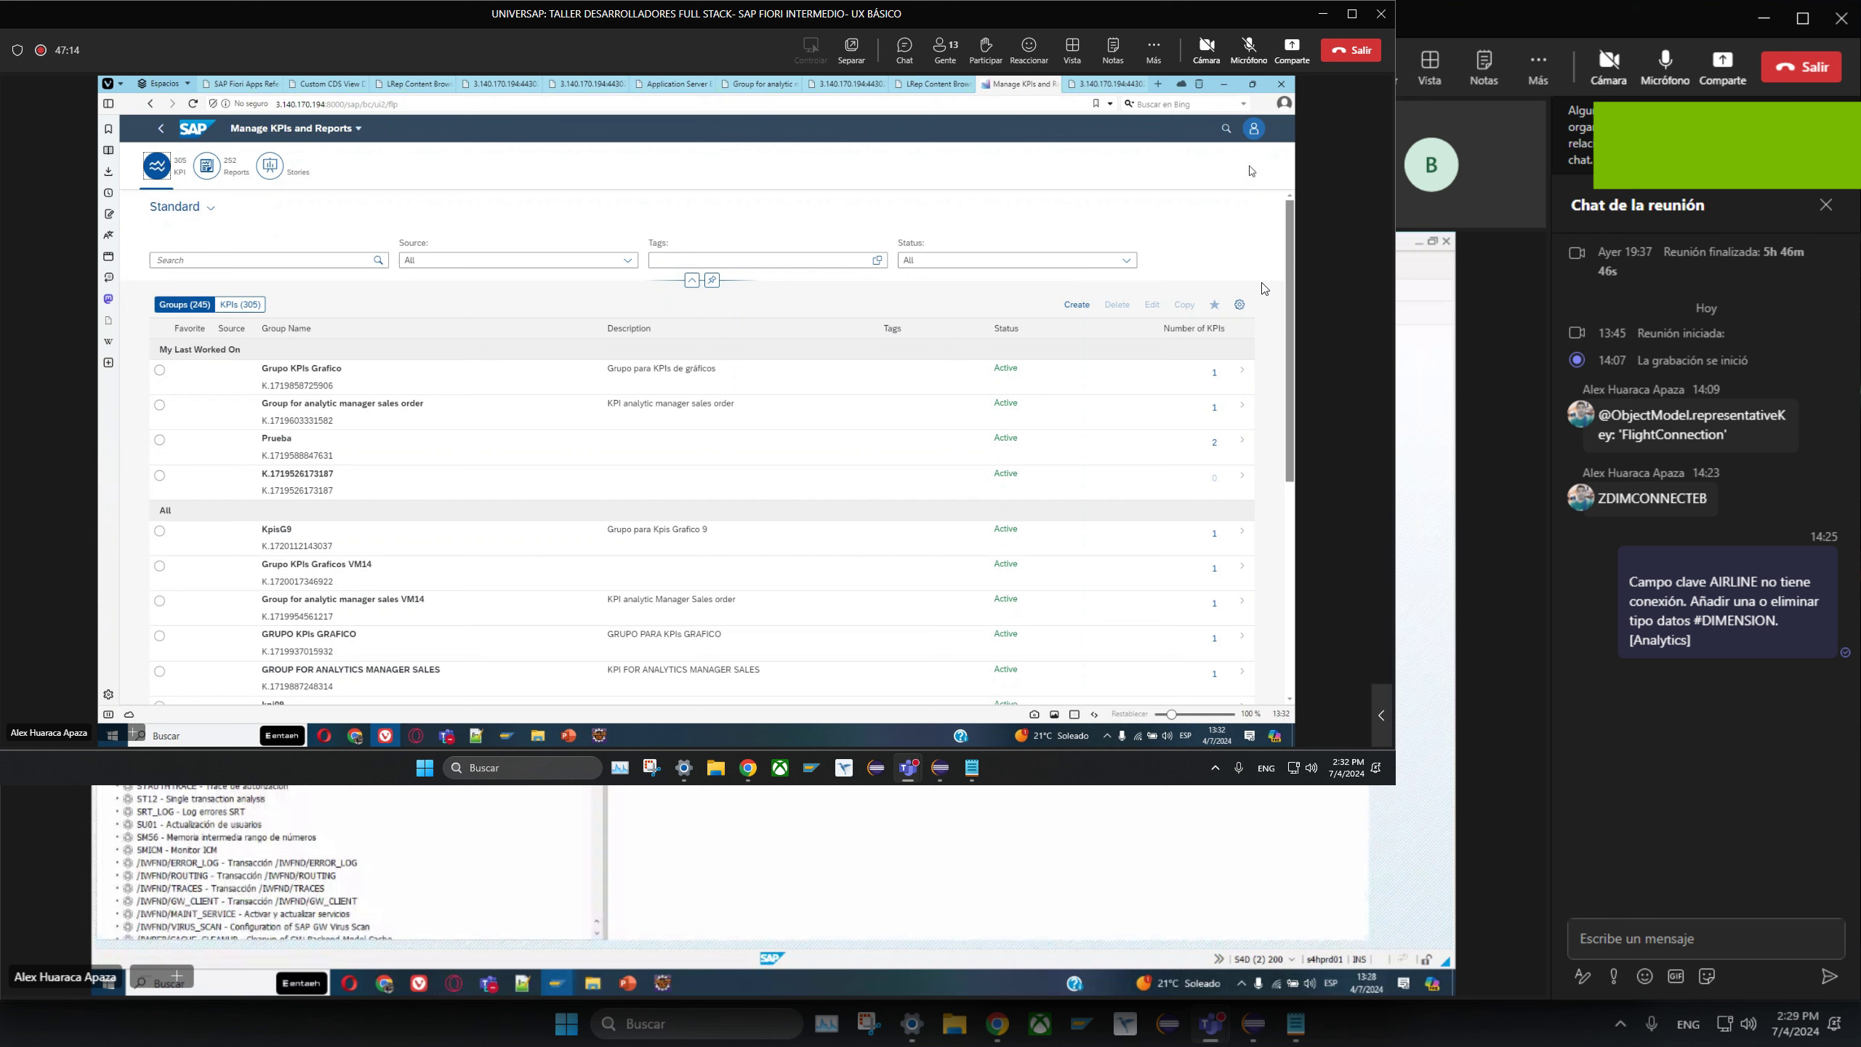
{"action": "left_click", "coordinate": [1255, 132]}
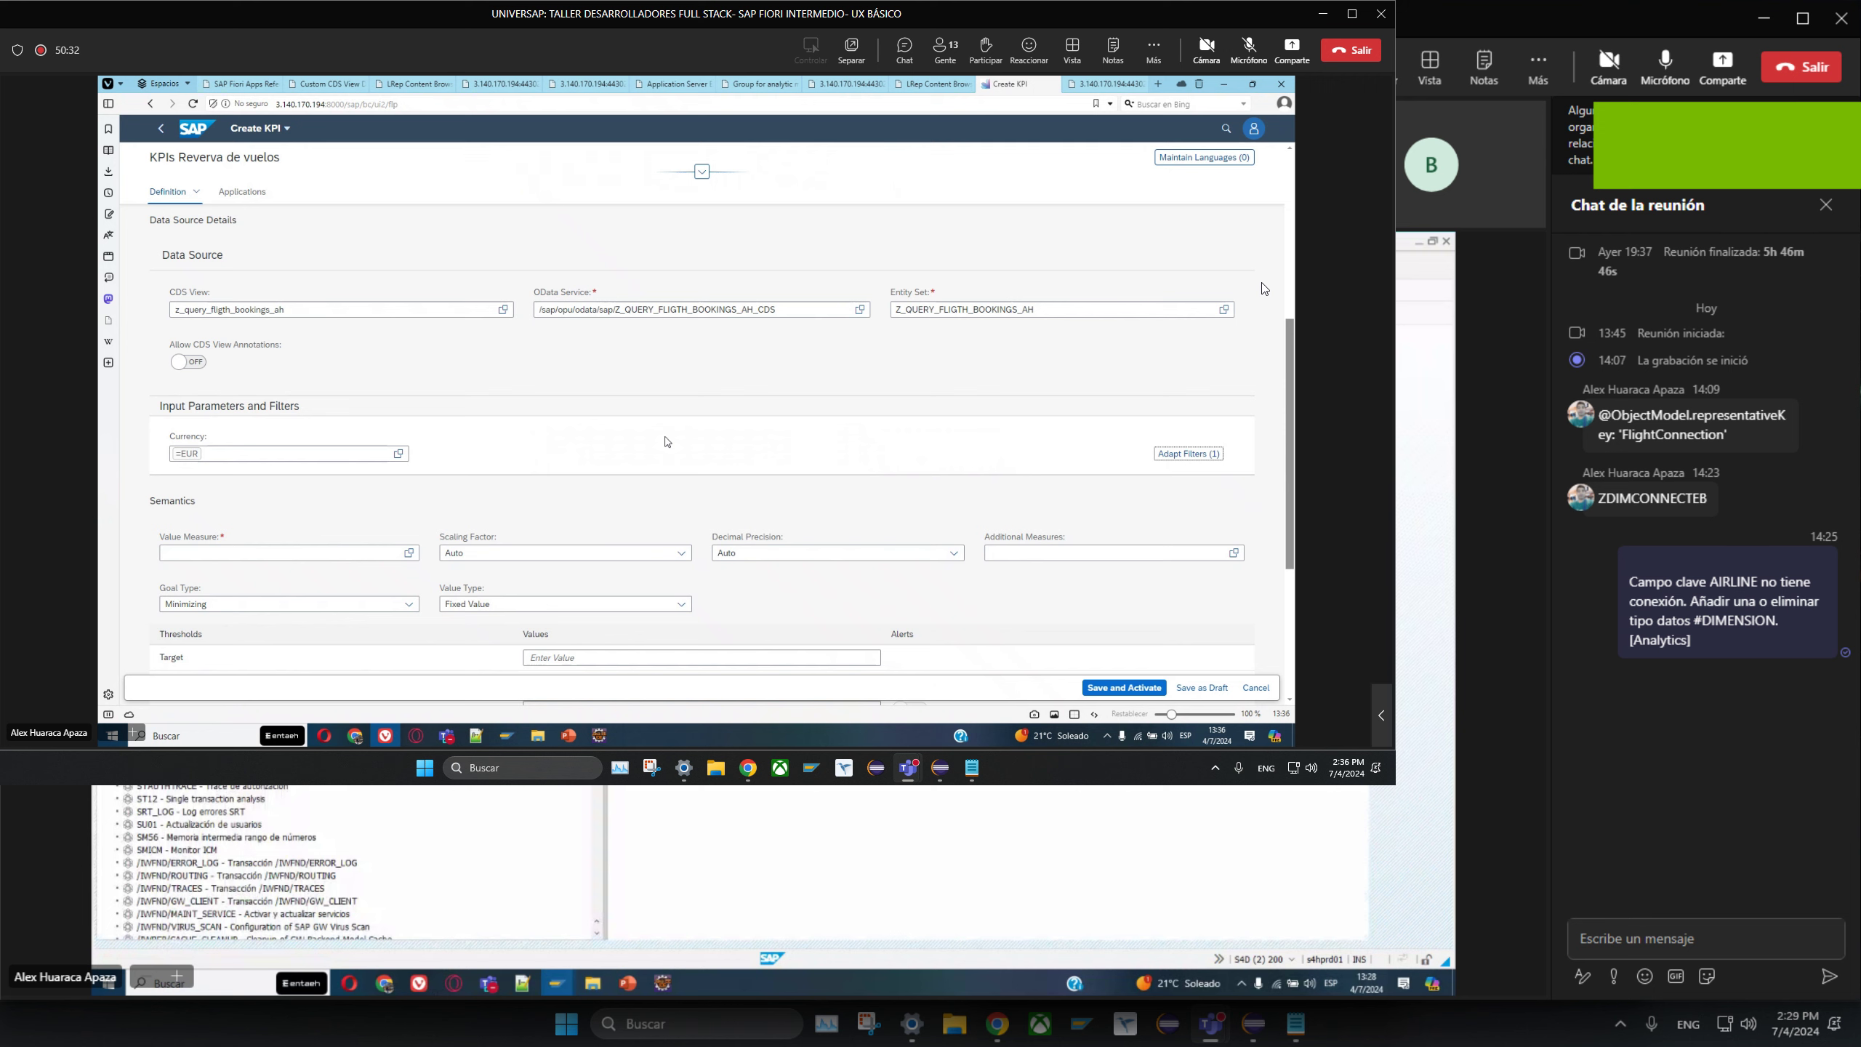
- Switch to Eclipse, close and reopen the Z_QUERY_FLIGTH_BOOKINGS_AH data definition, and activate it
{"action": "key", "text": "alt+Tab"}
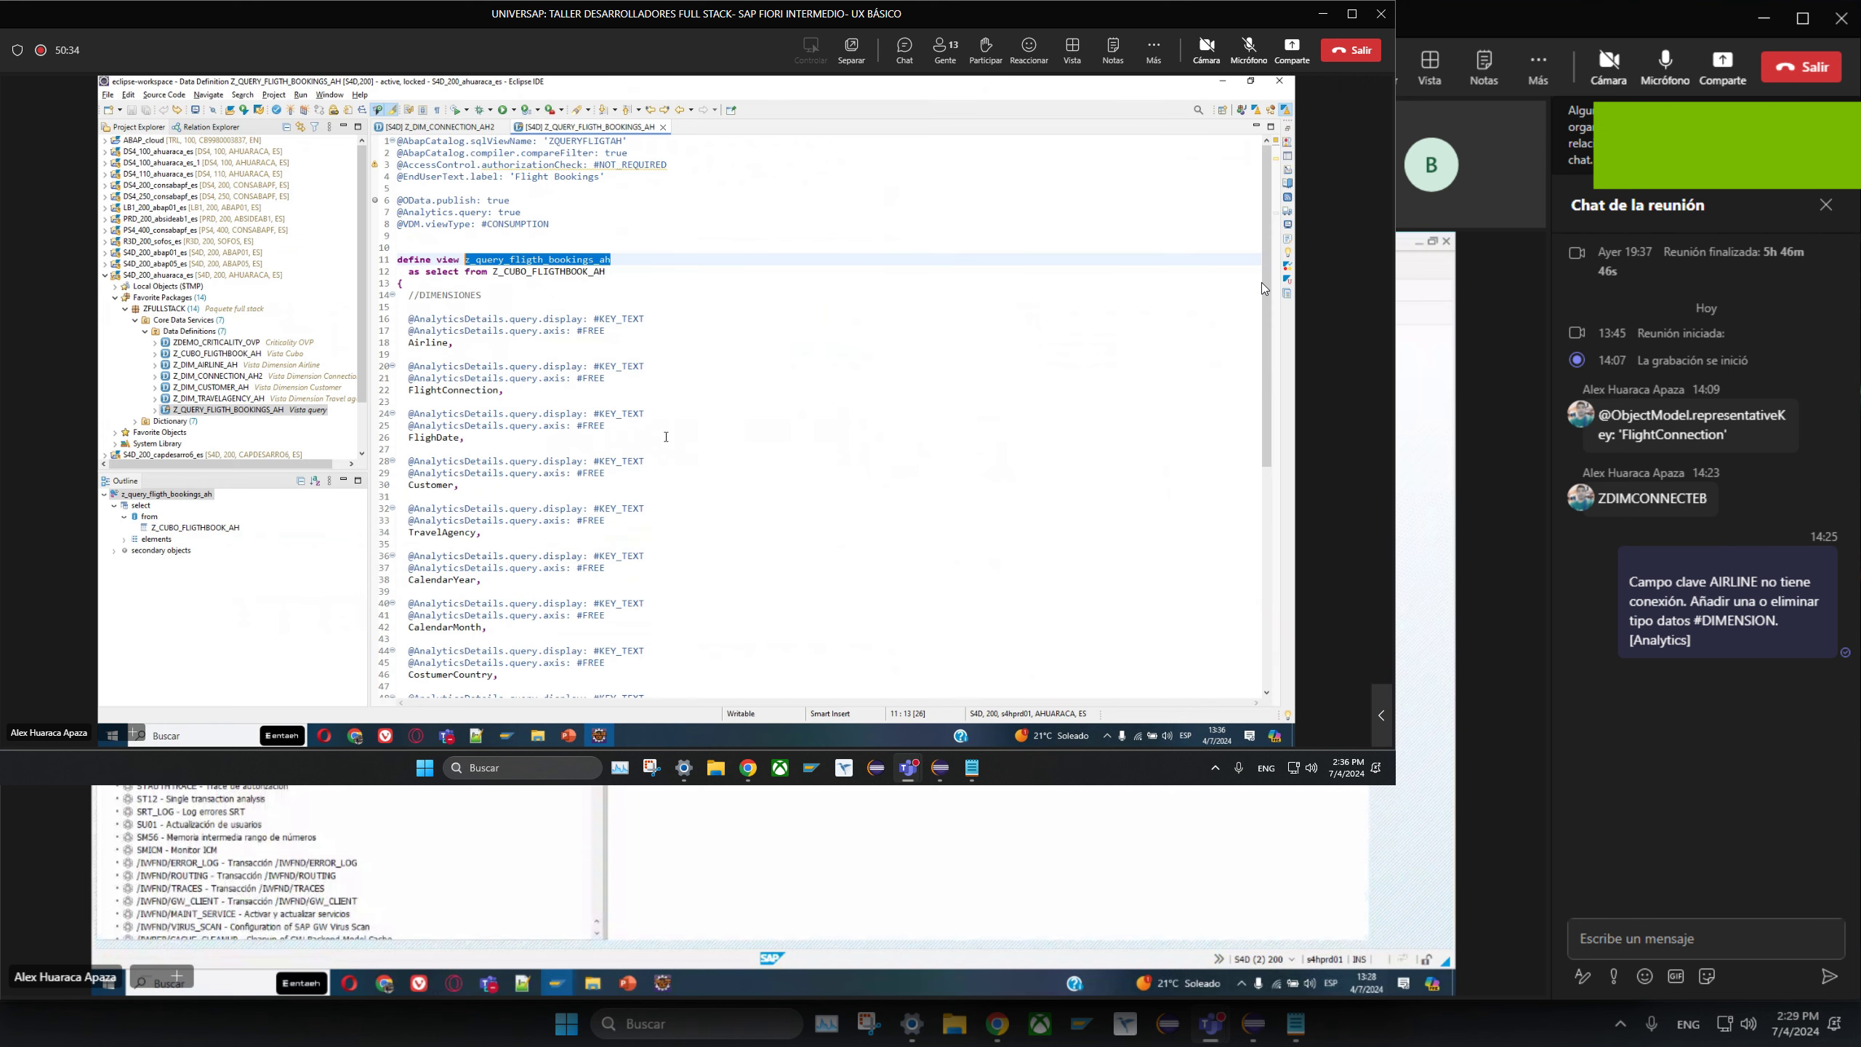
{"action": "key", "text": "alt+Tab"}
{"action": "key", "text": "Tab"}
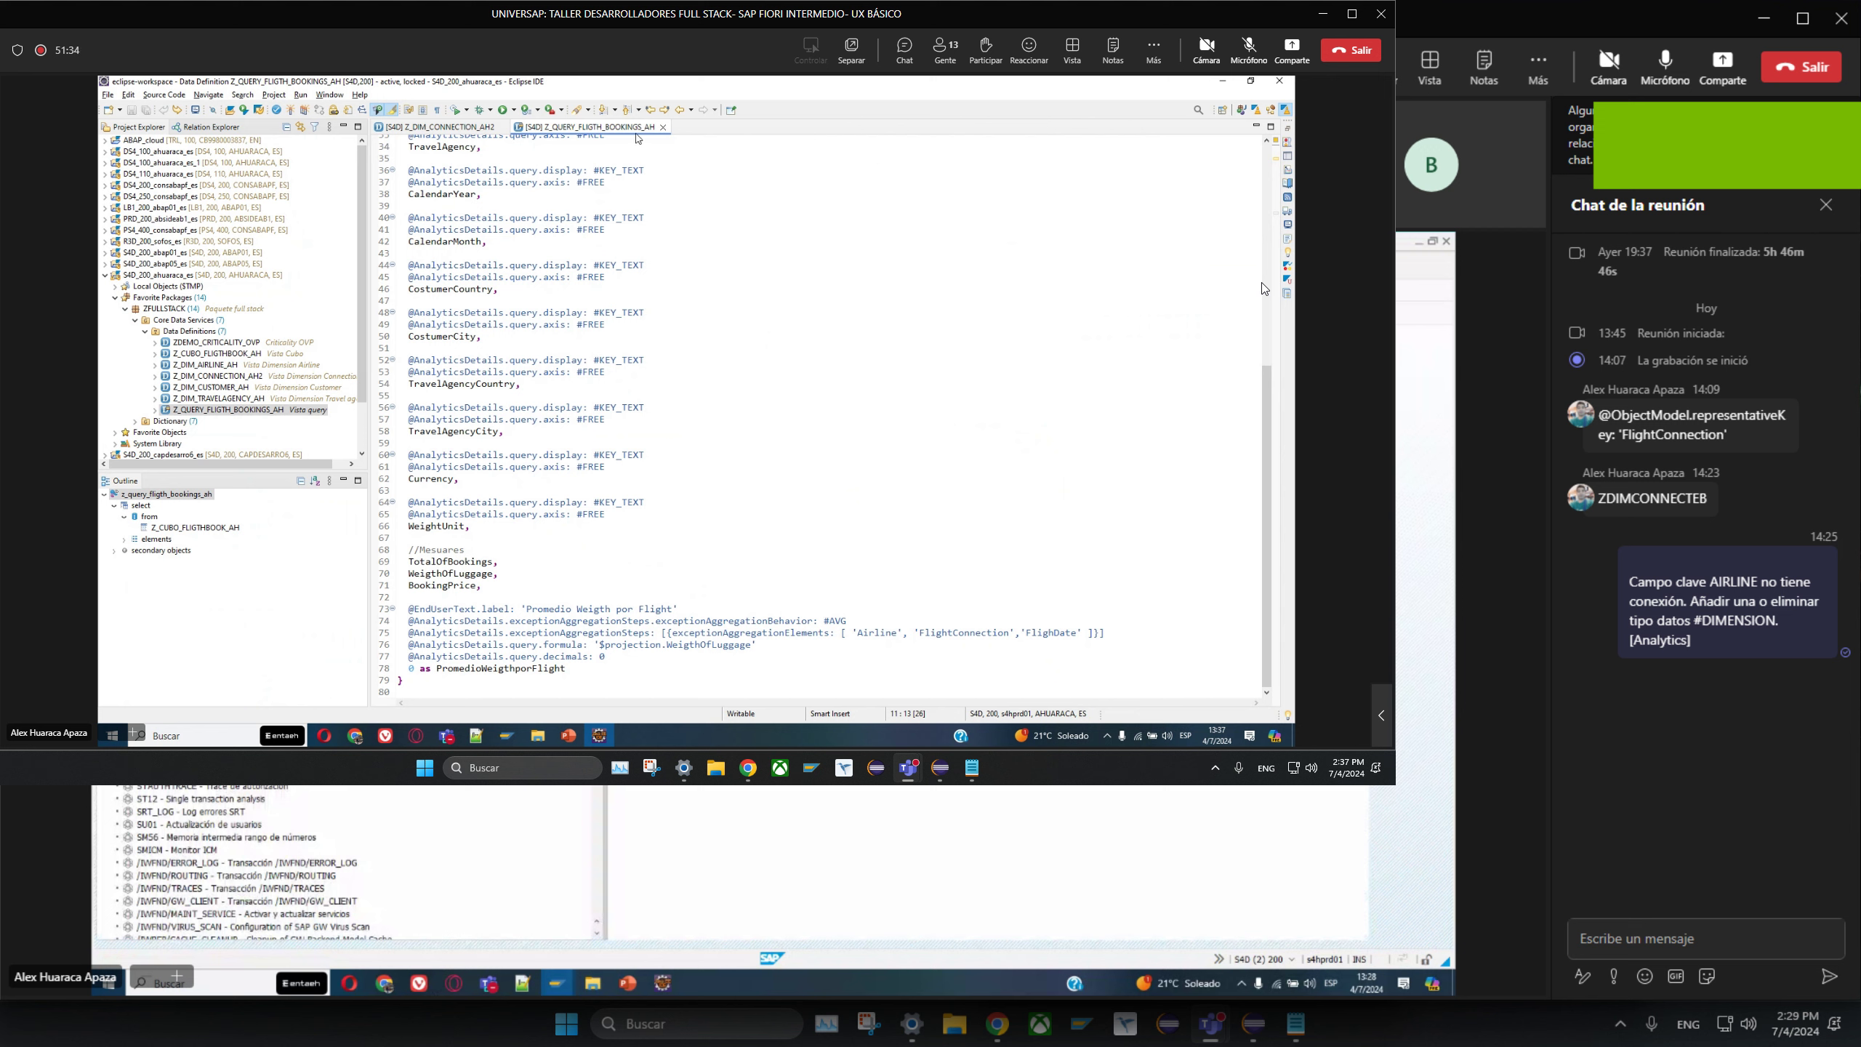
{"action": "left_click", "coordinate": [663, 127]}
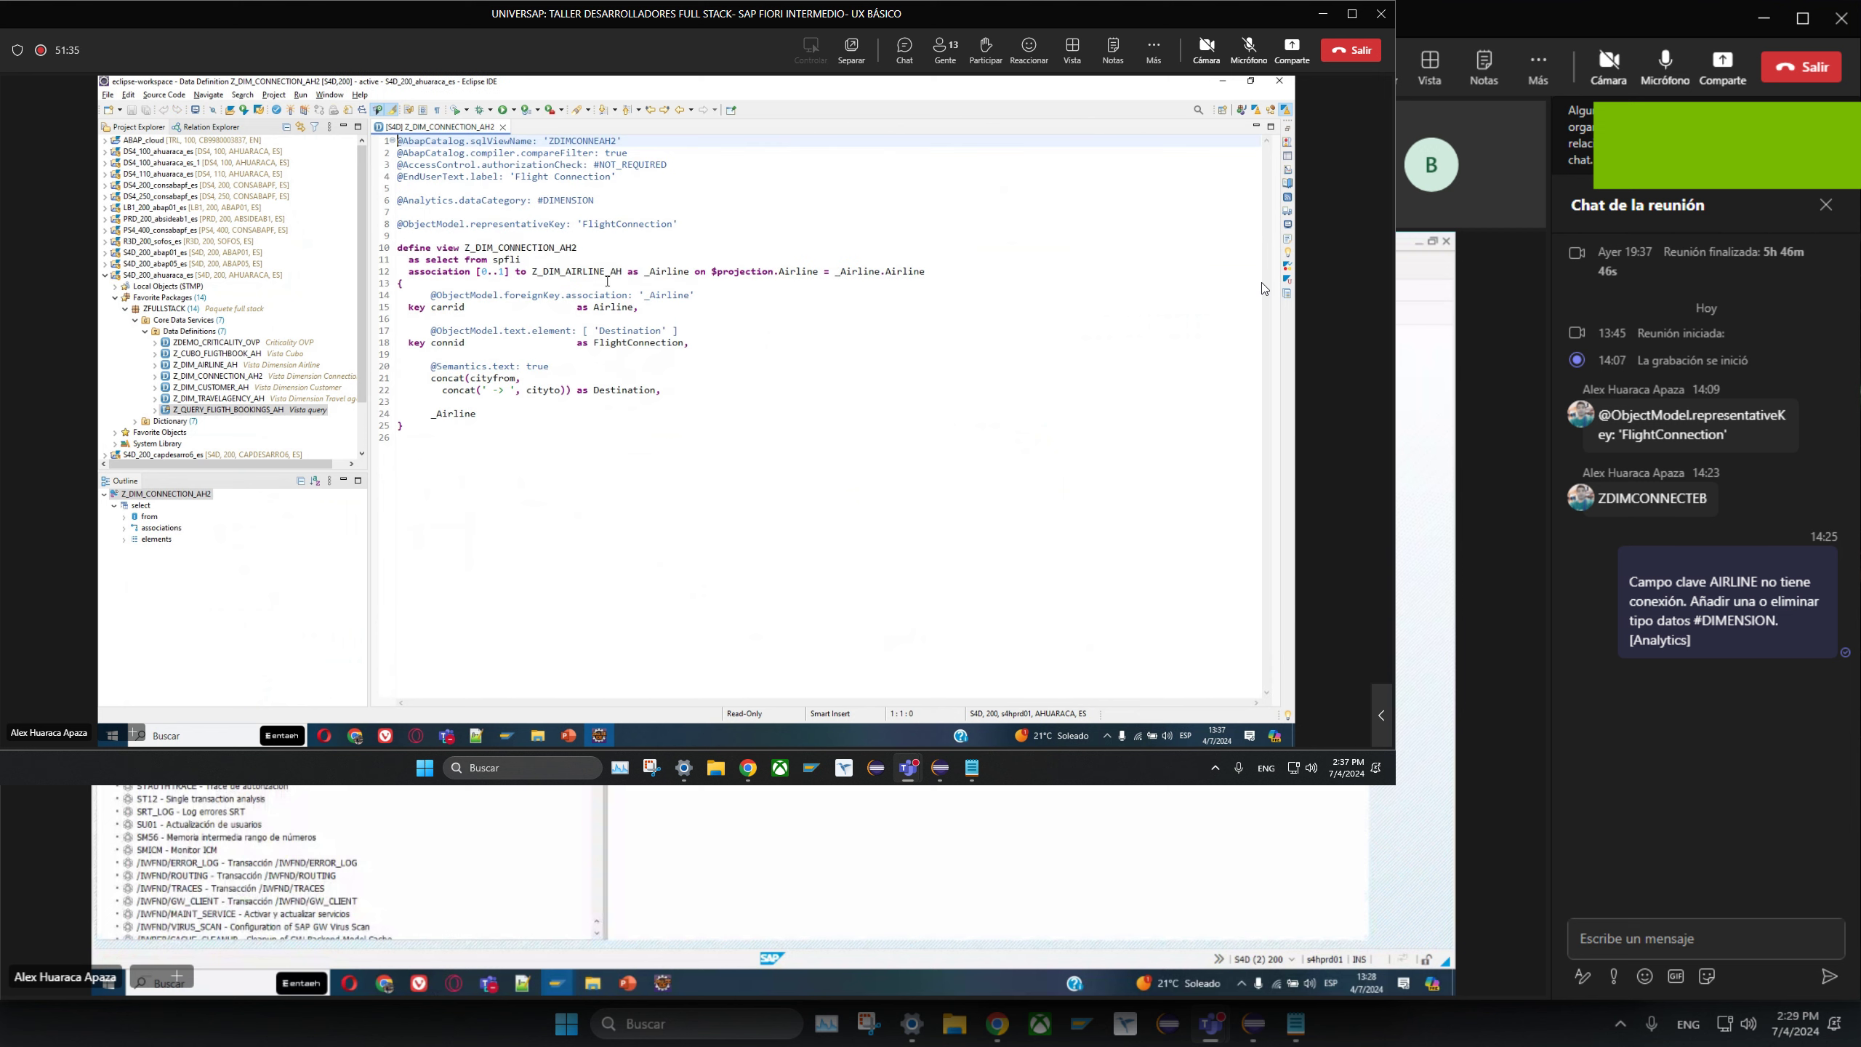
{"action": "double_click", "coordinate": [210, 410]}
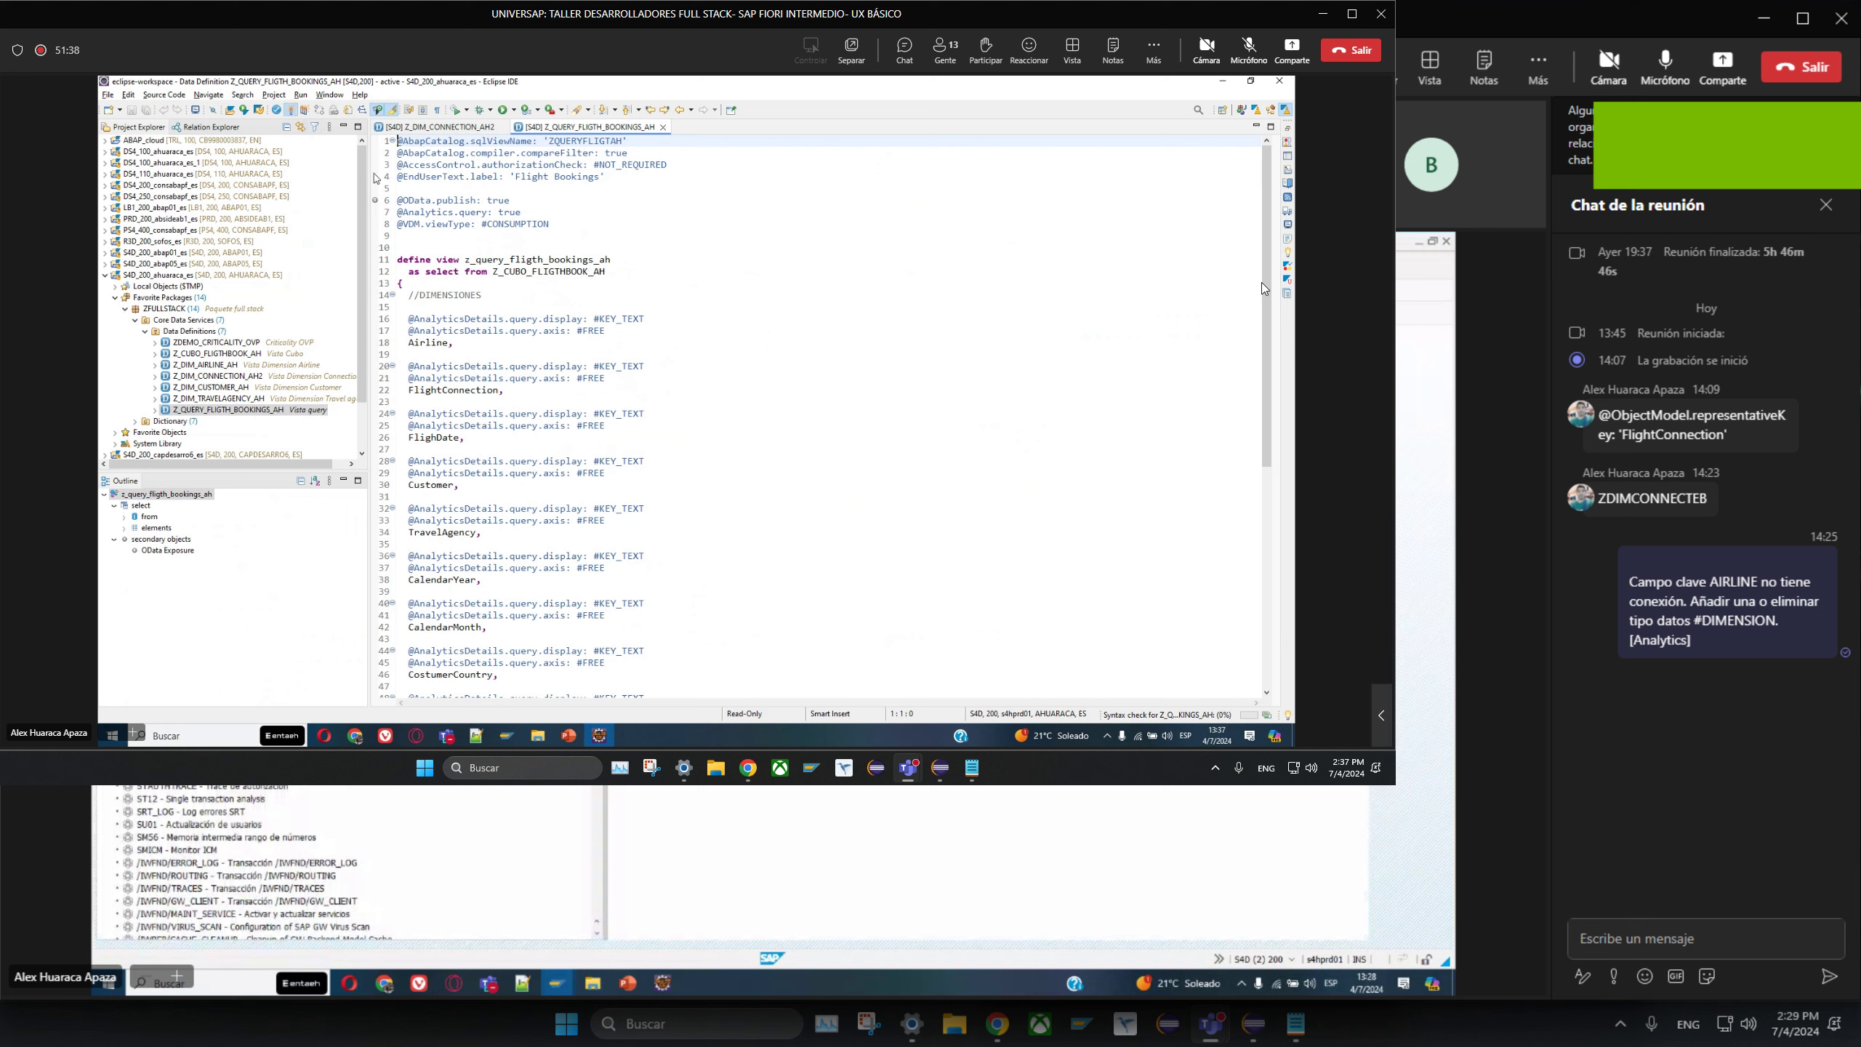
{"action": "key", "text": "ctrl+F3"}
{"action": "scroll", "coordinate": [720, 474], "scroll_direction": "down", "scroll_amount": 11}
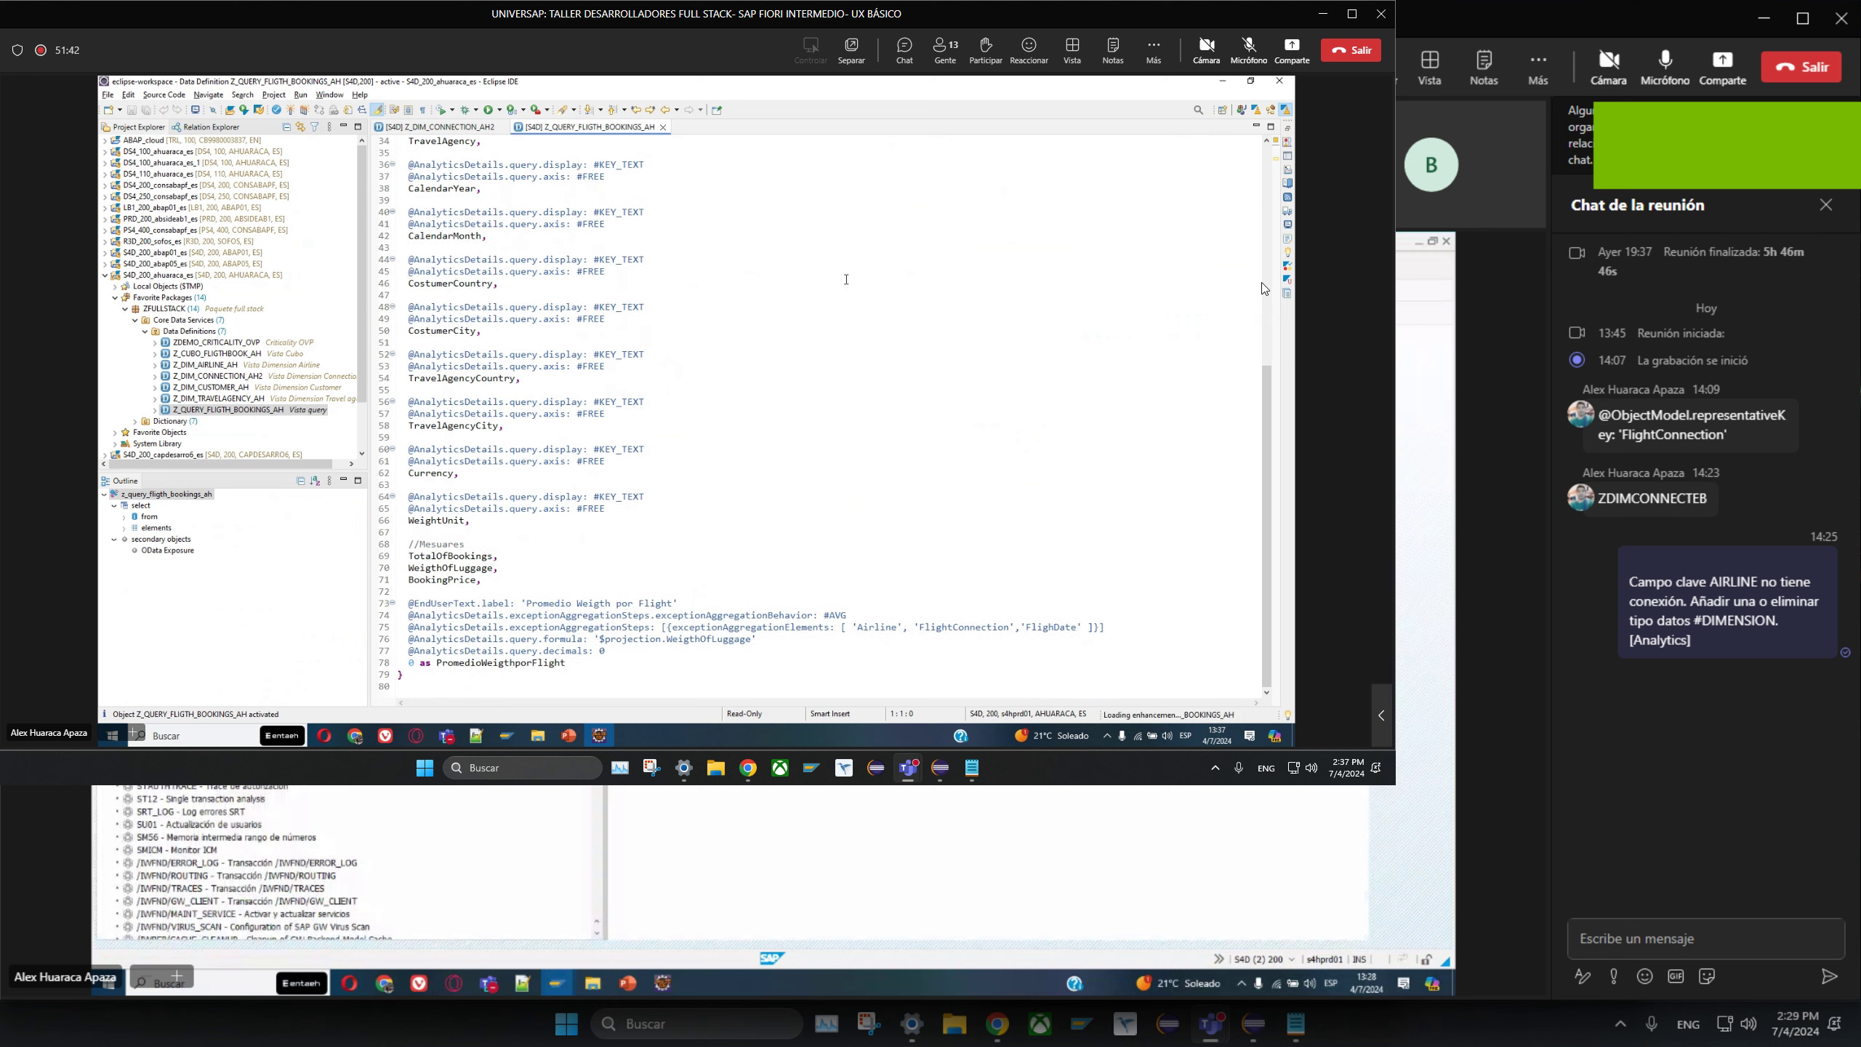
{"action": "scroll", "coordinate": [462, 184], "scroll_direction": "up", "scroll_amount": 3}
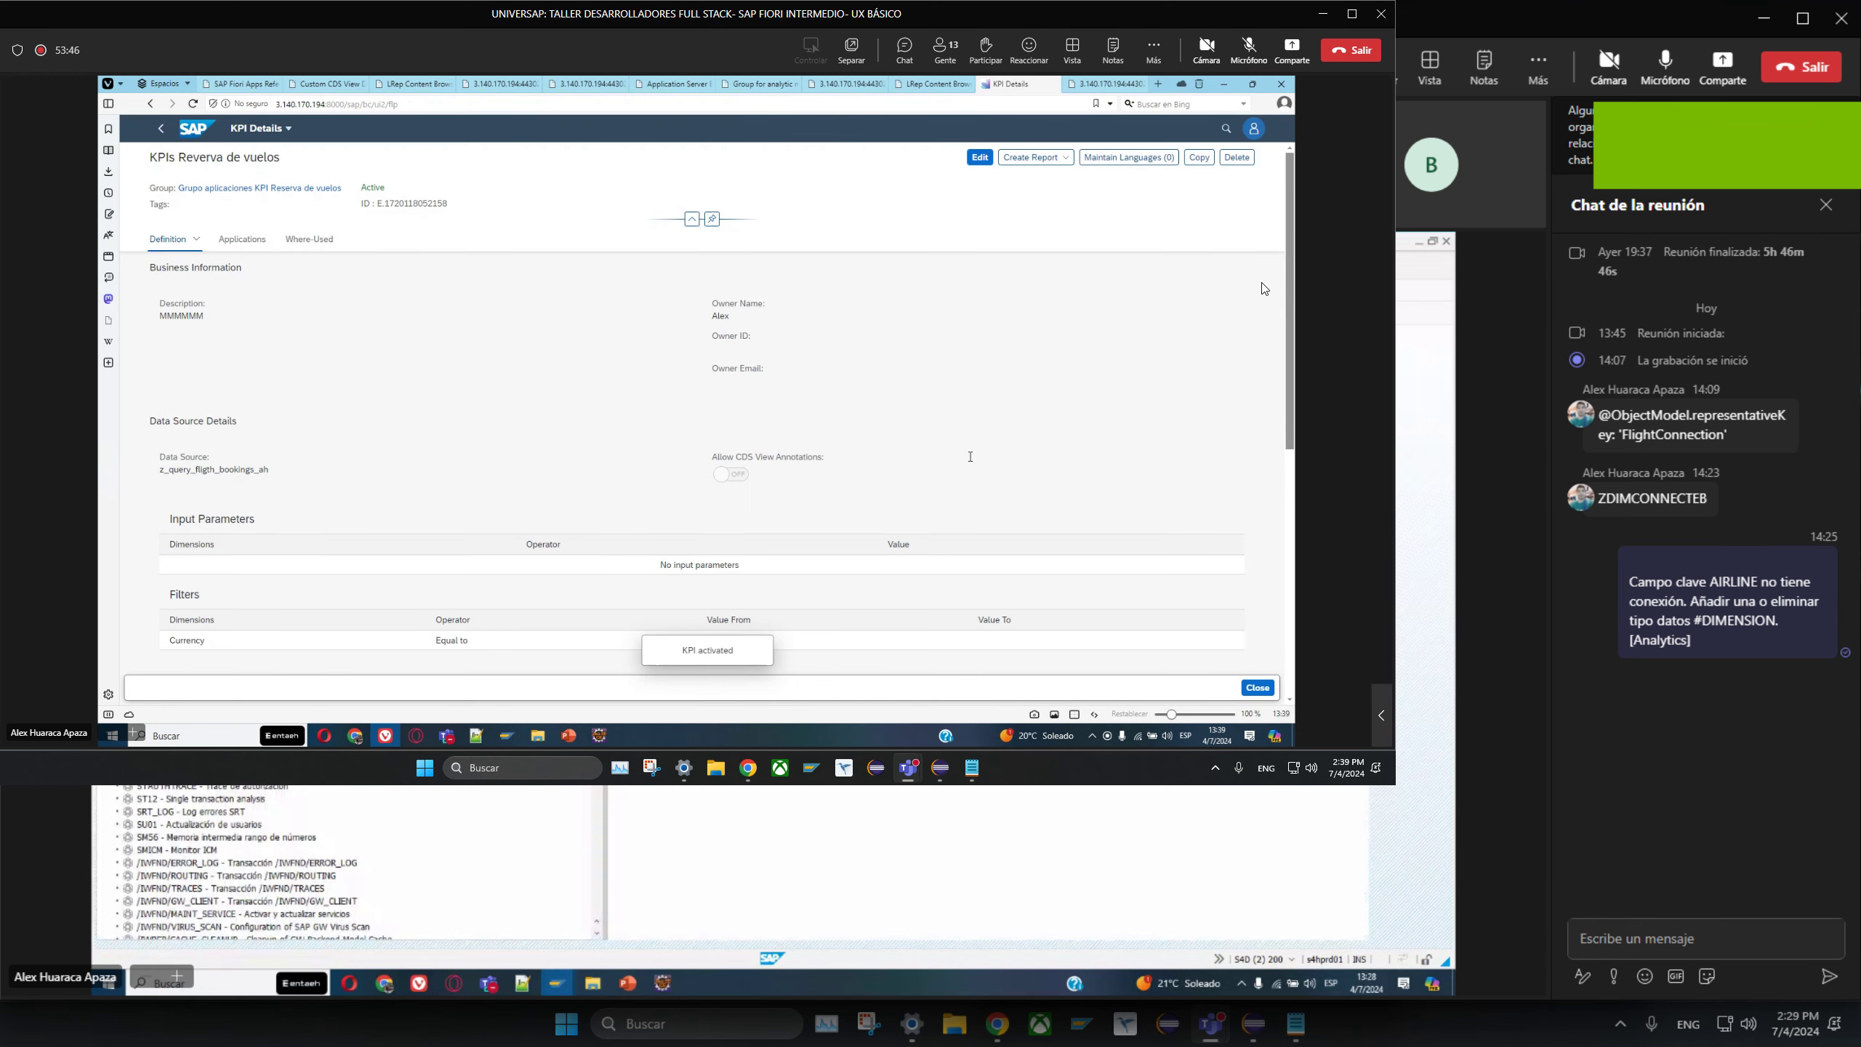
- Review the definition details and the Applications section of the KPIs Reserva de vuelos KPI, returning to its definition
{"action": "scroll", "coordinate": [1119, 574], "scroll_direction": "up", "scroll_amount": 5}
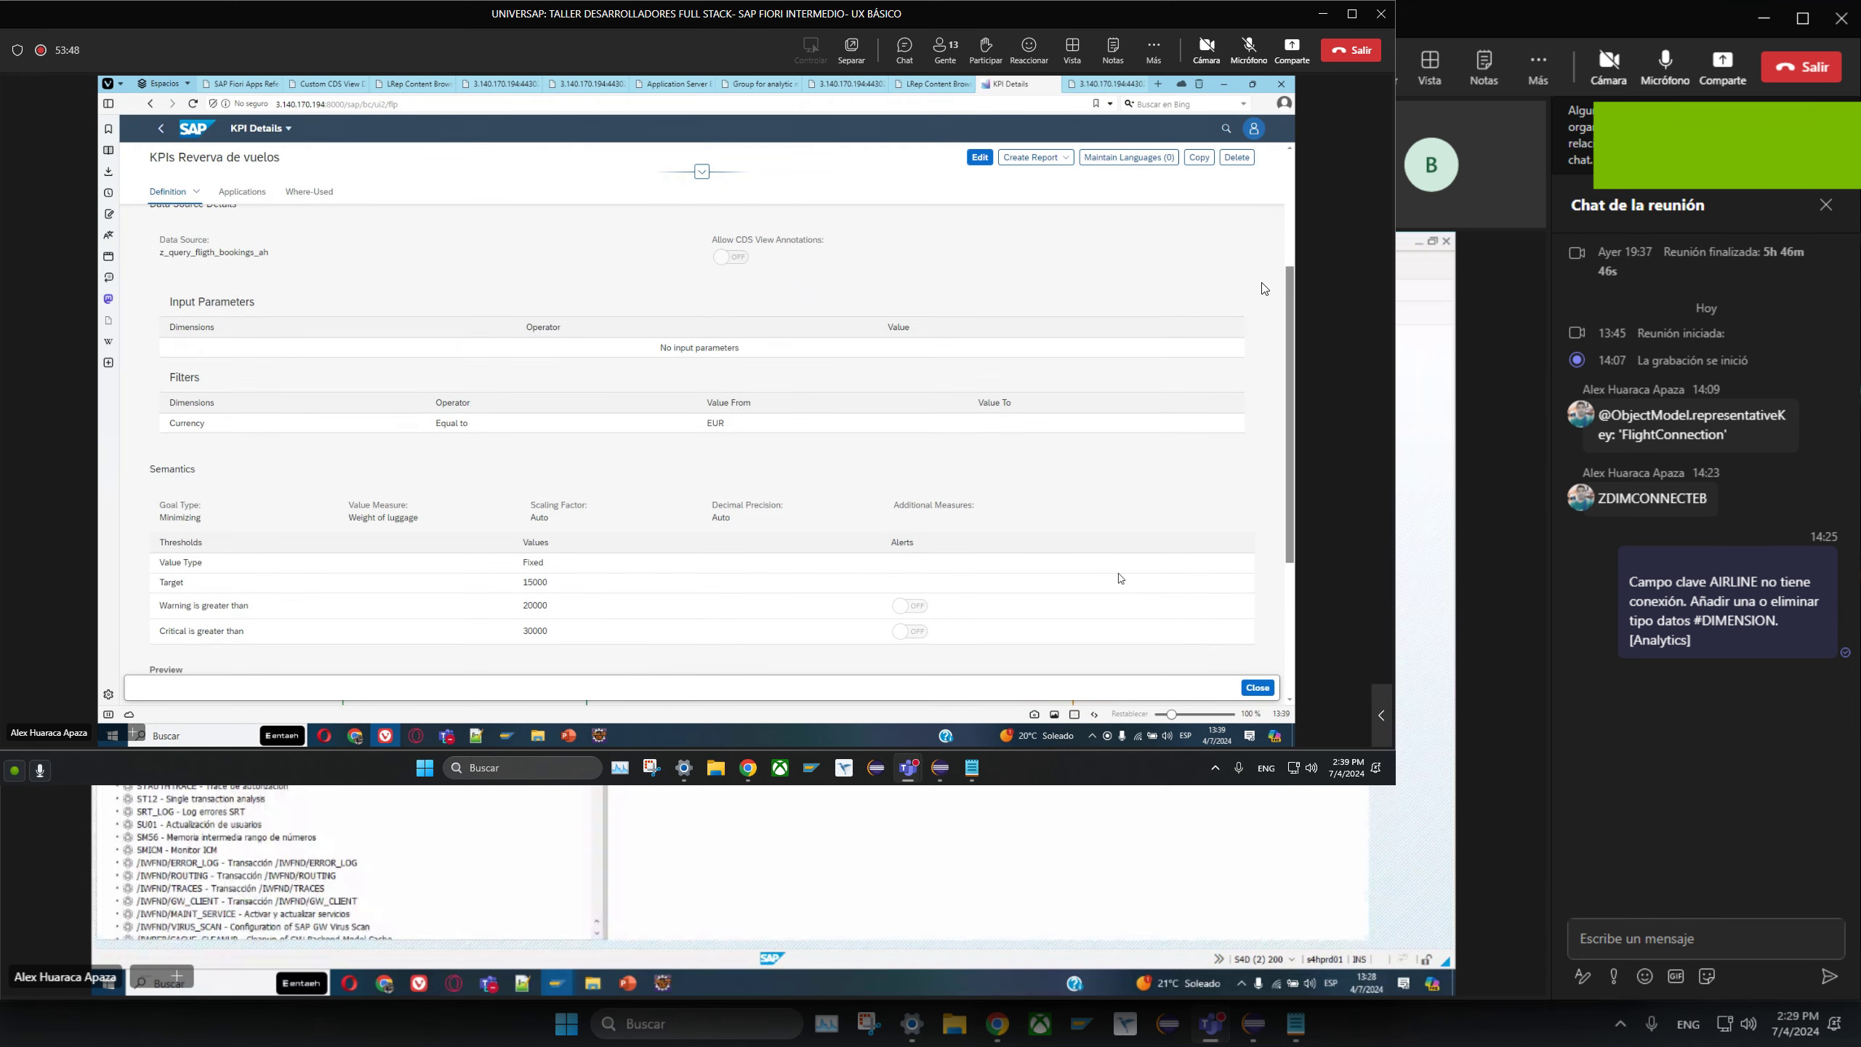
{"action": "left_click", "coordinate": [243, 239]}
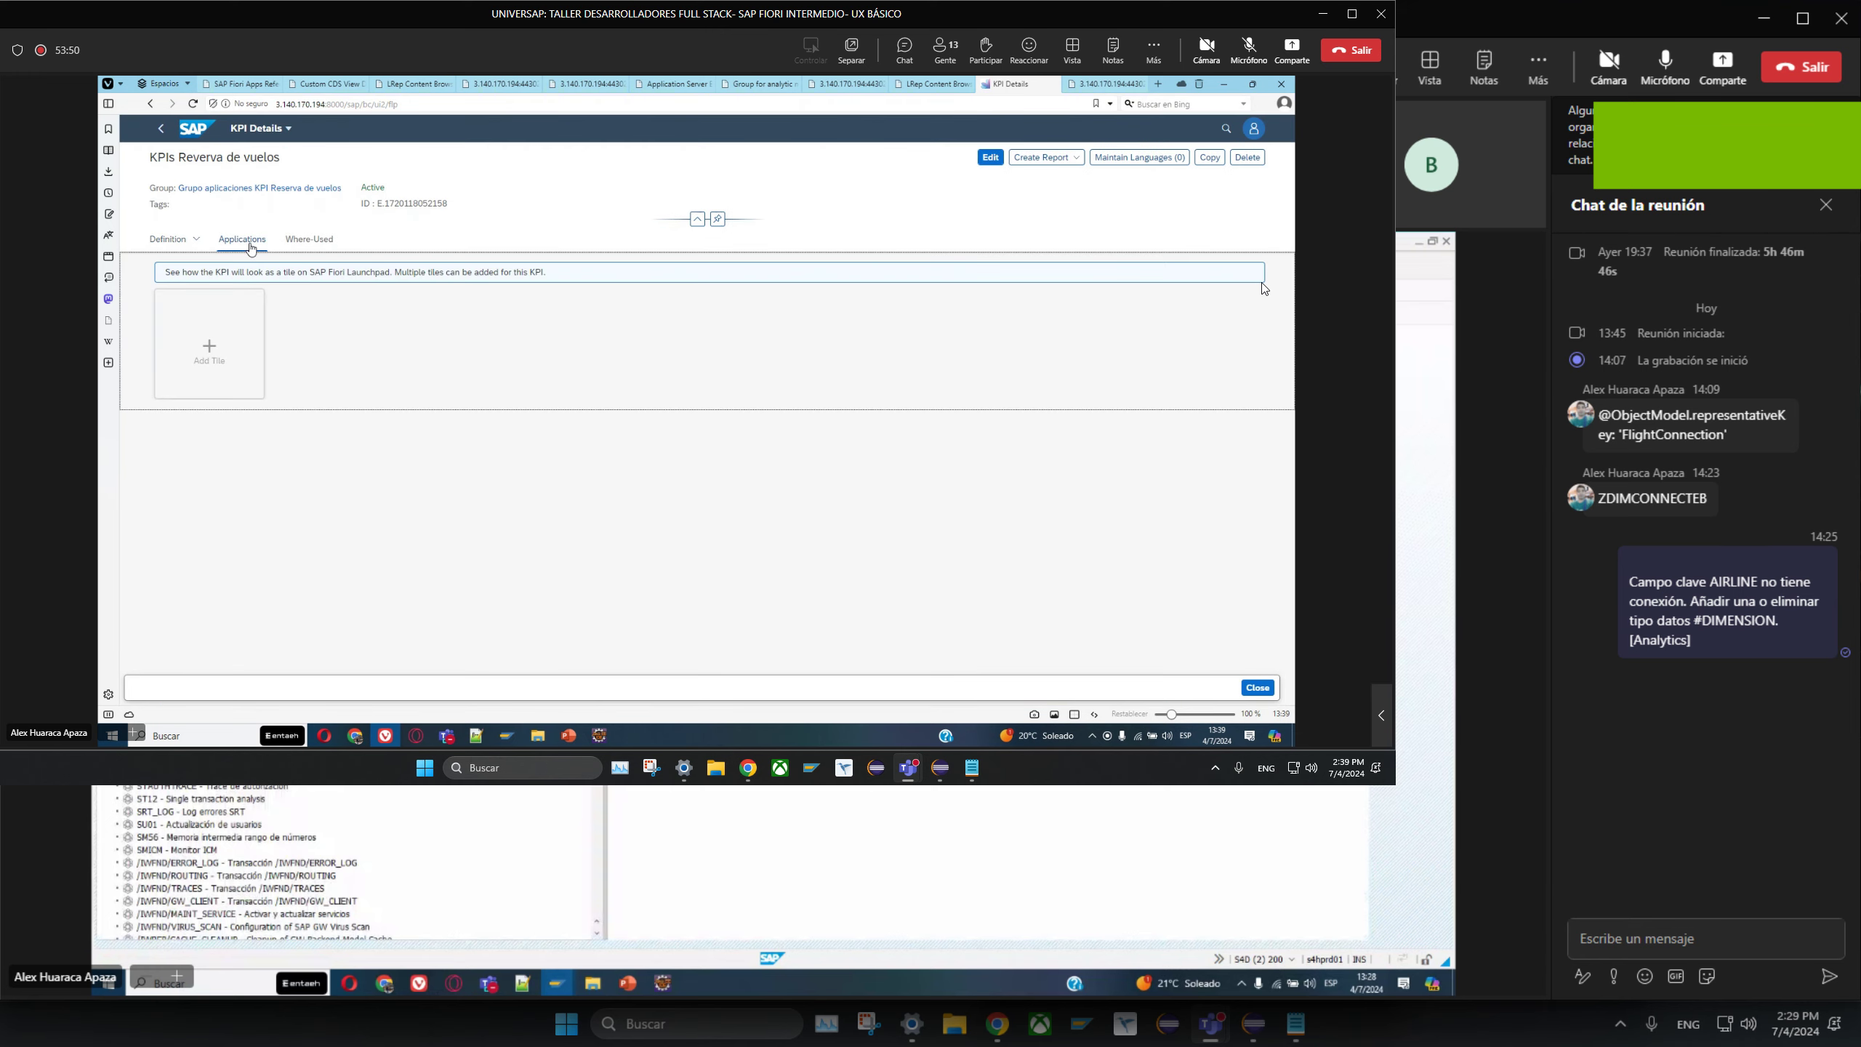
{"action": "left_click", "coordinate": [189, 243]}
{"action": "left_click", "coordinate": [178, 248]}
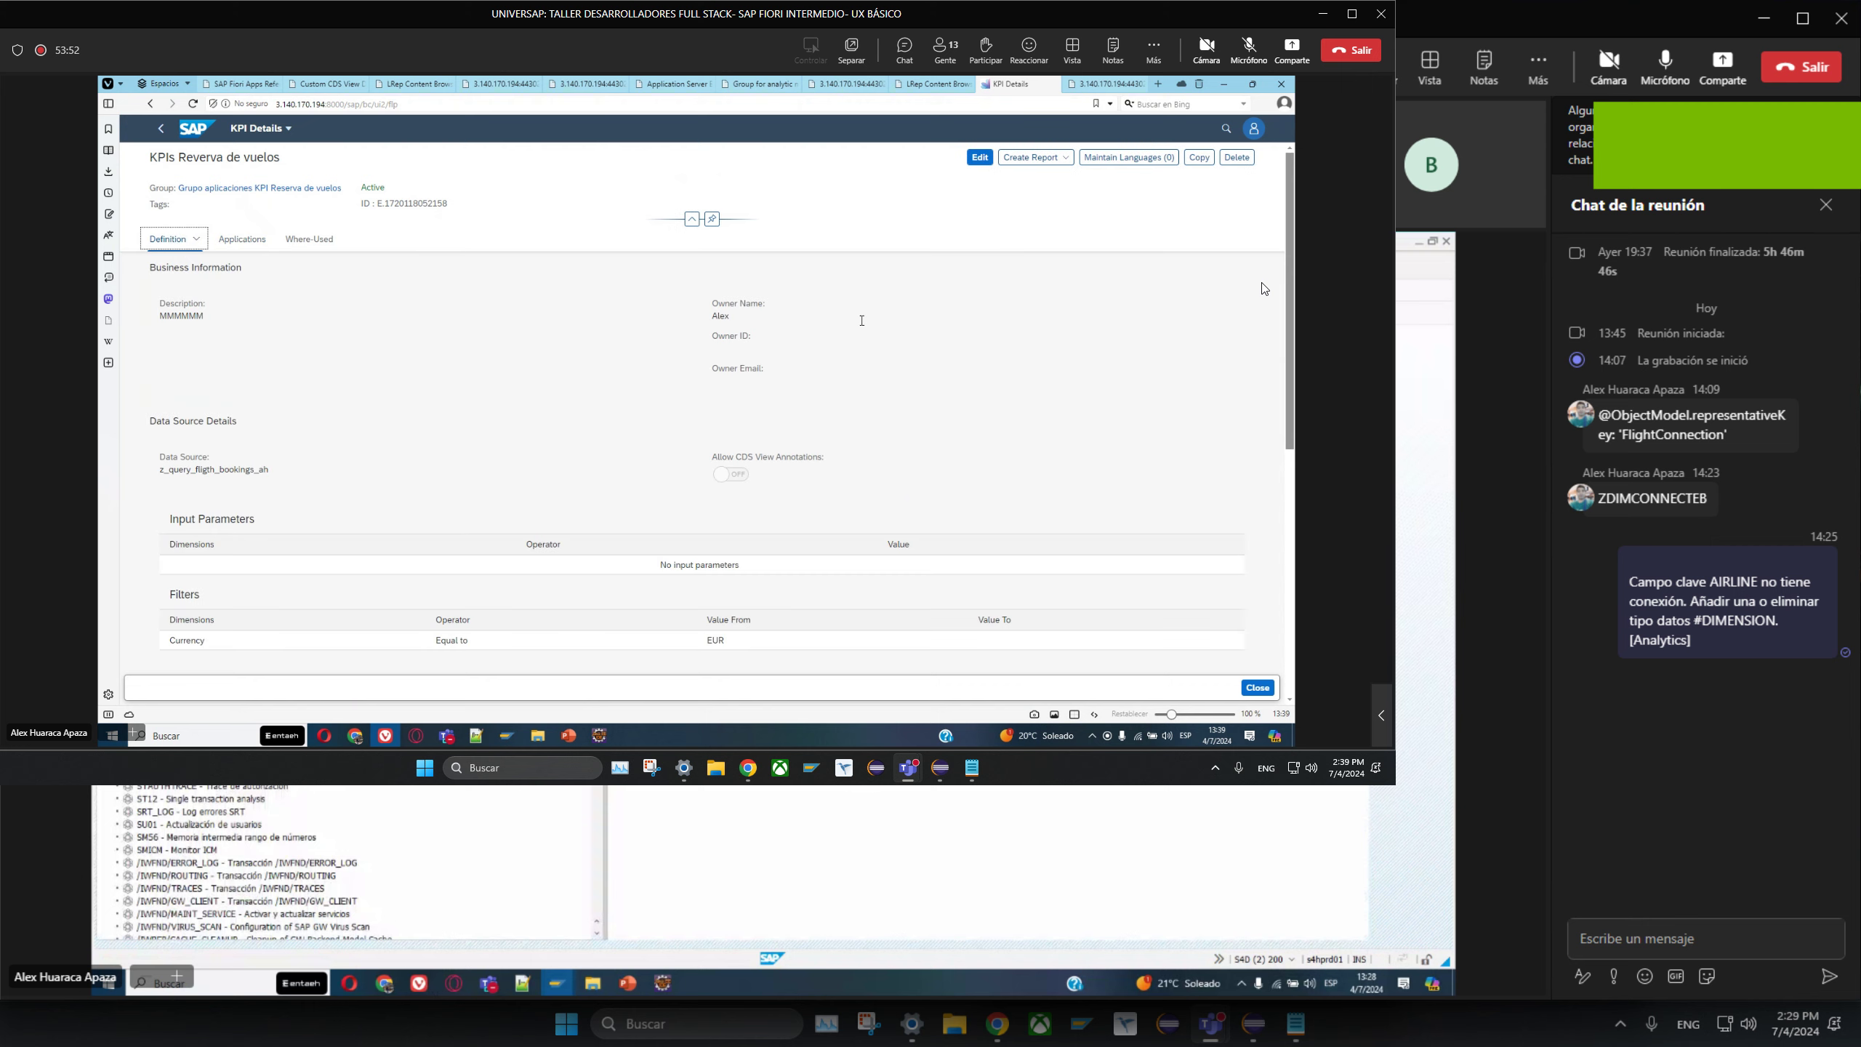
- Create a Generic Drilldown report for the KPIs Reserva de vuelos KPI and open the report's configuration
{"action": "left_click", "coordinate": [1063, 158]}
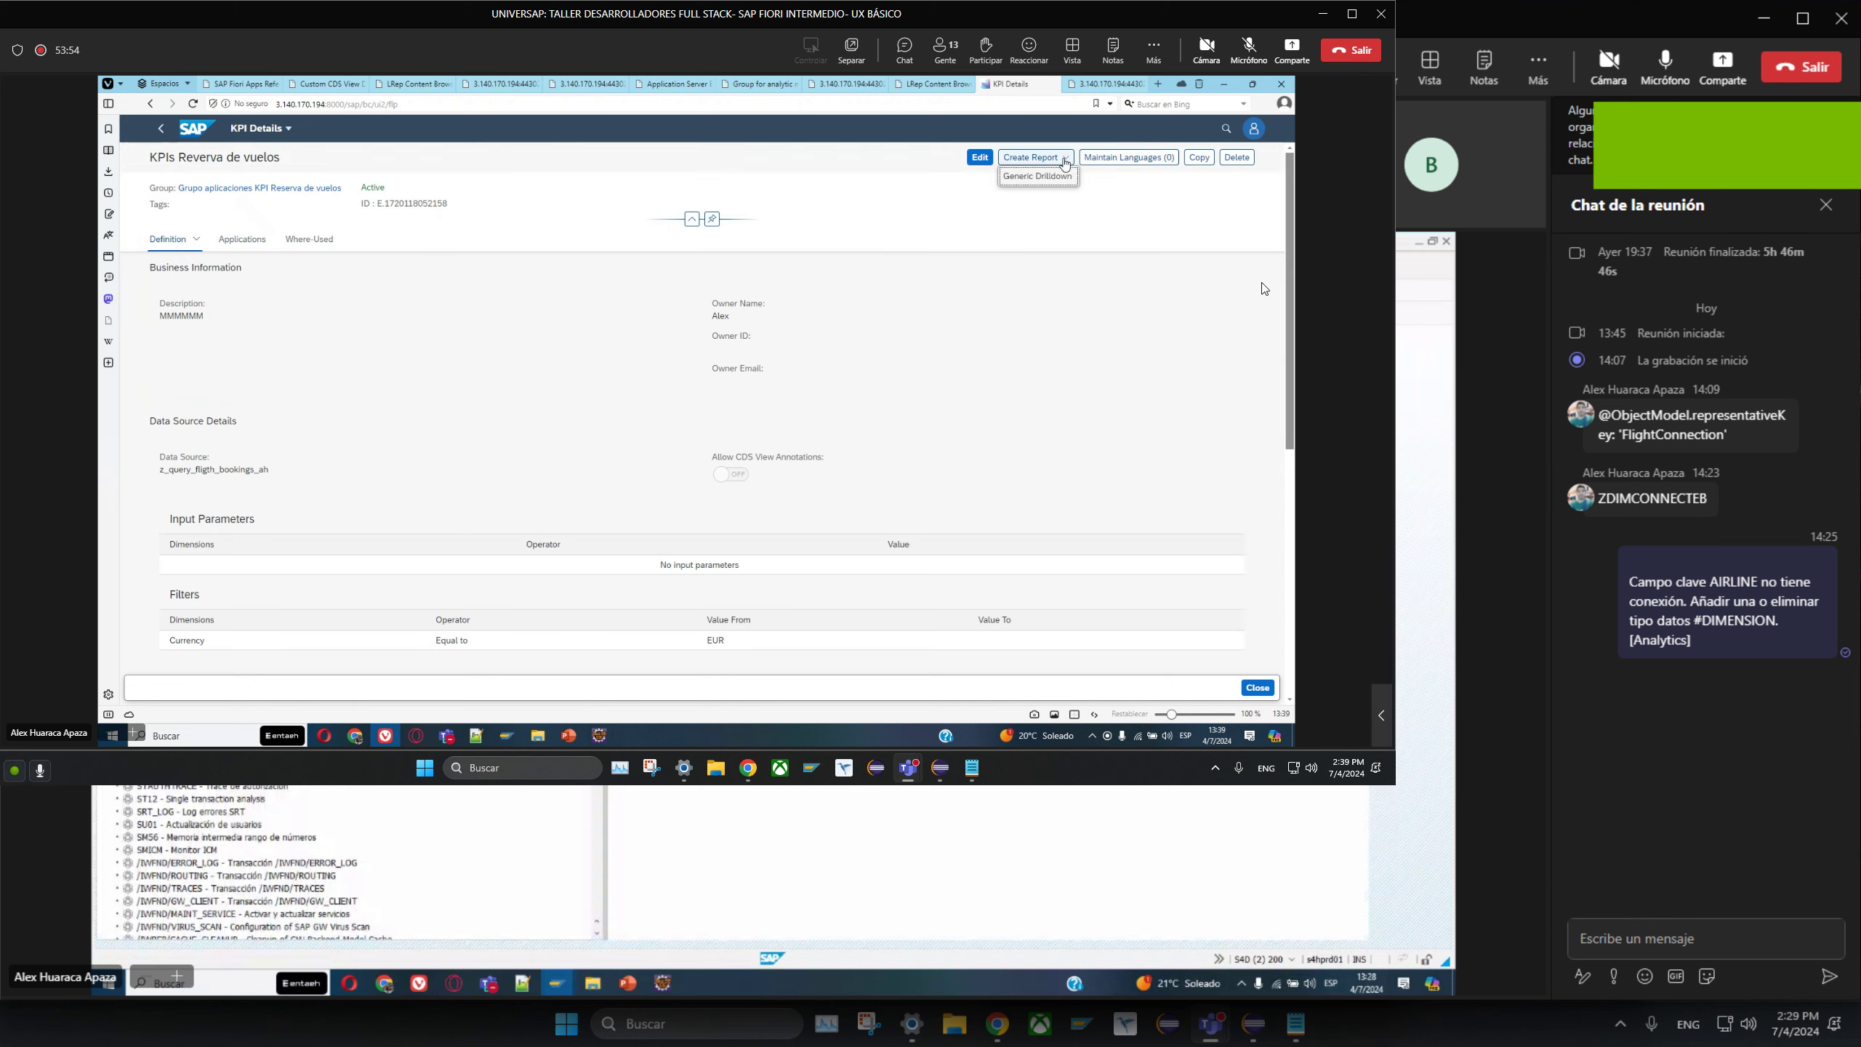
{"action": "left_click", "coordinate": [1027, 178]}
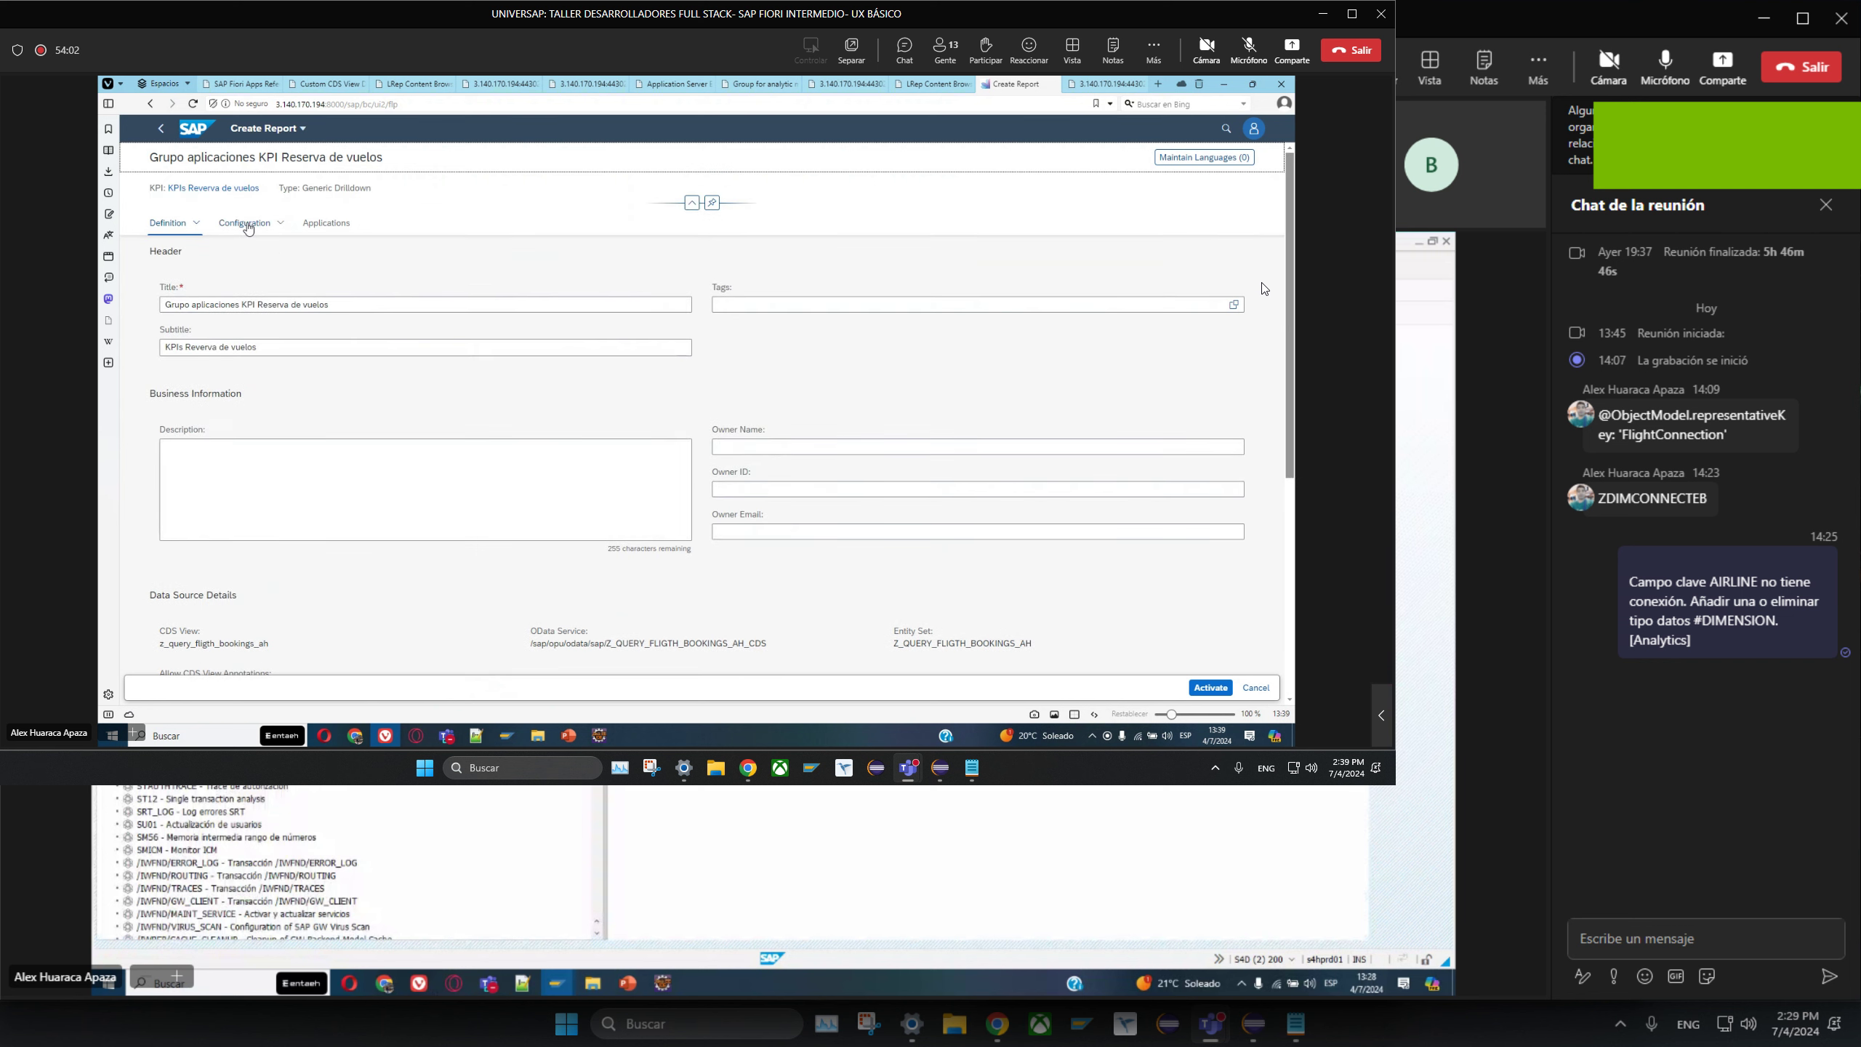
{"action": "left_click", "coordinate": [244, 222]}
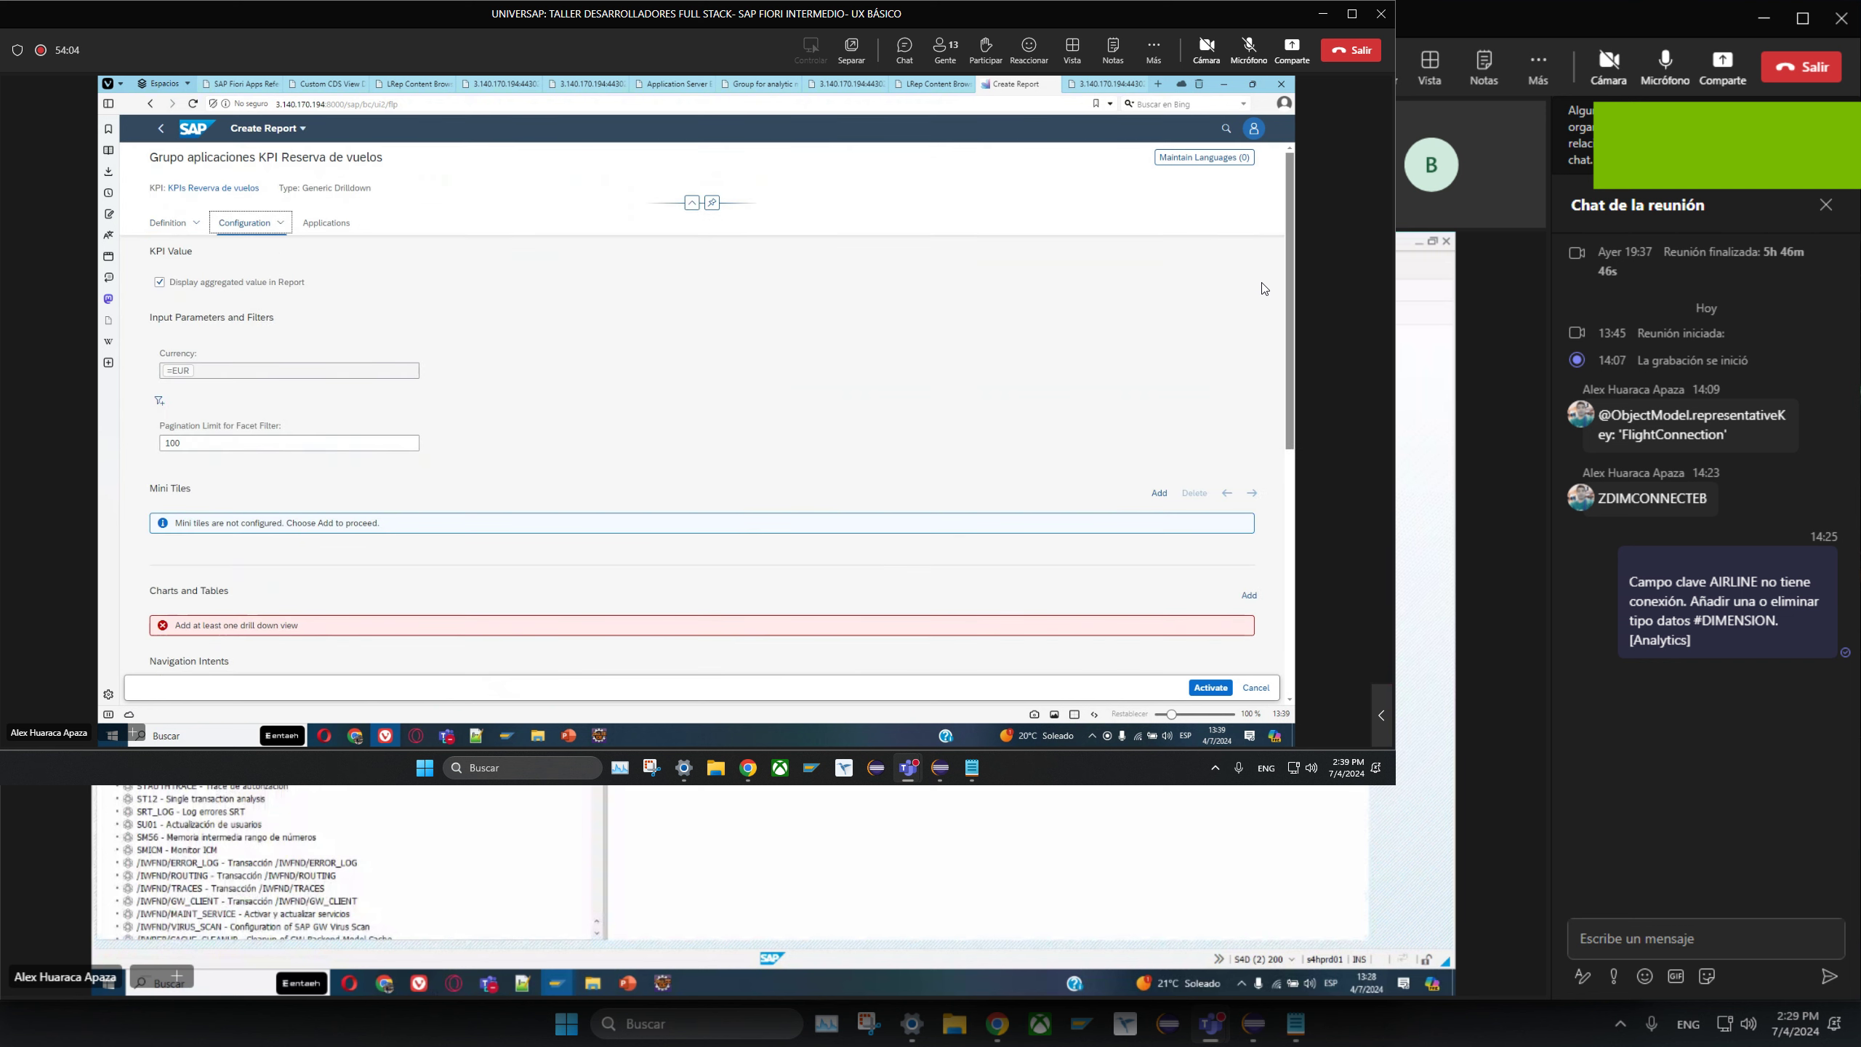
- Switch to the KPIs Workshop presentation in PowerPoint and bring slide 27, on creating a generic drilldown report, fully into view
{"action": "left_click", "coordinate": [568, 737]}
{"action": "scroll", "coordinate": [212, 440], "scroll_direction": "down", "scroll_amount": 2}
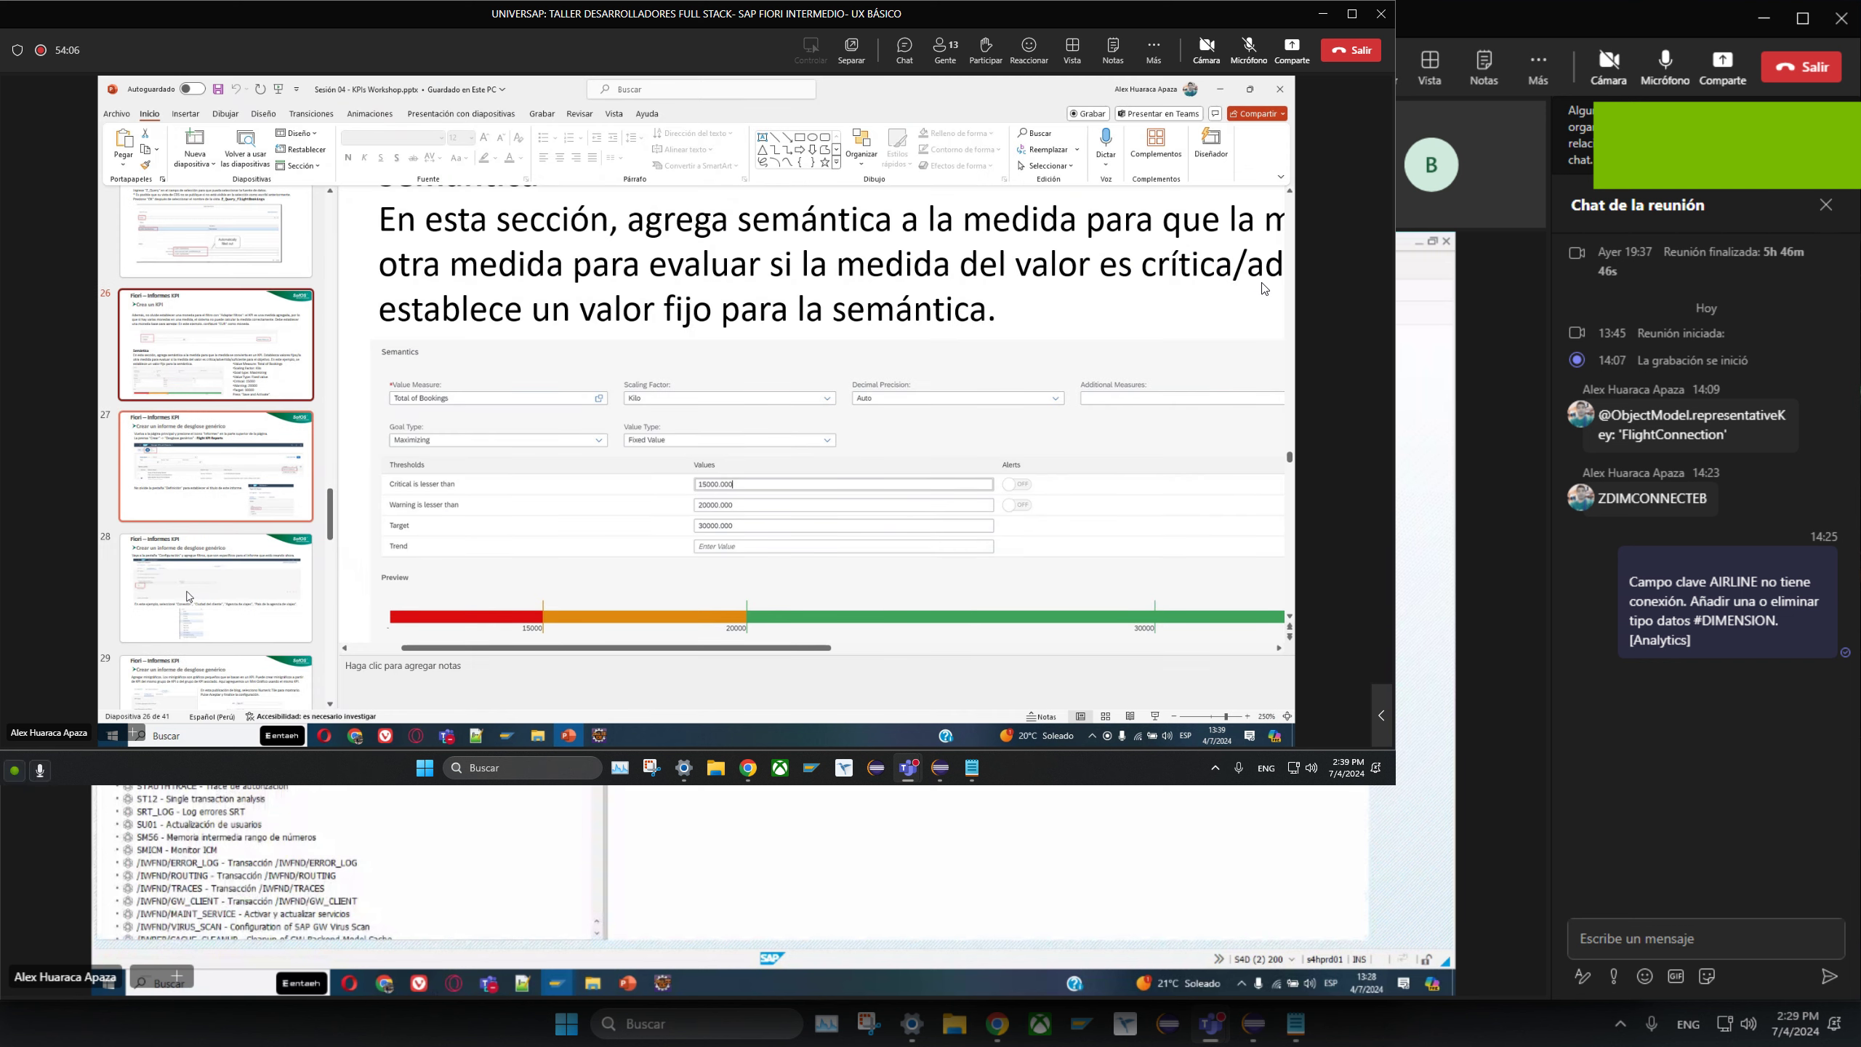
{"action": "left_click", "coordinate": [202, 459]}
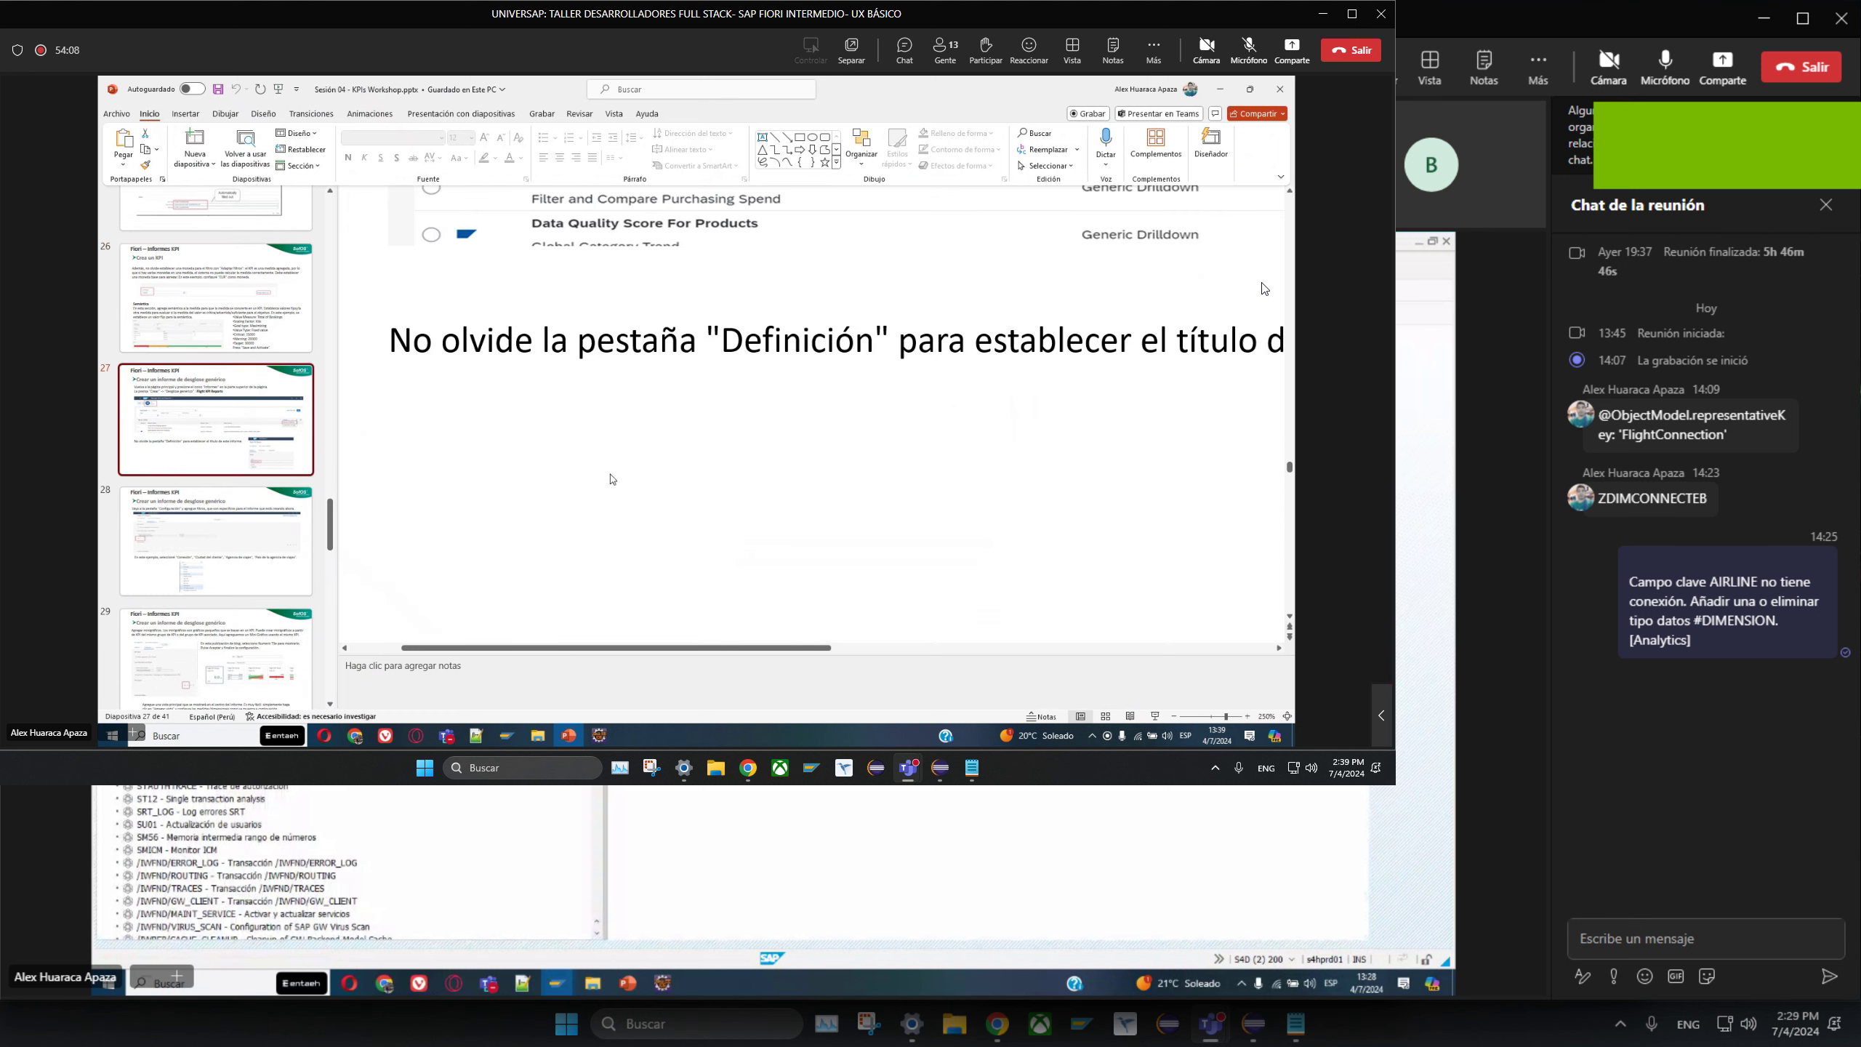
{"action": "scroll", "coordinate": [612, 478], "scroll_direction": "down", "scroll_amount": 5}
{"action": "scroll", "coordinate": [612, 478], "scroll_direction": "down", "scroll_amount": 10}
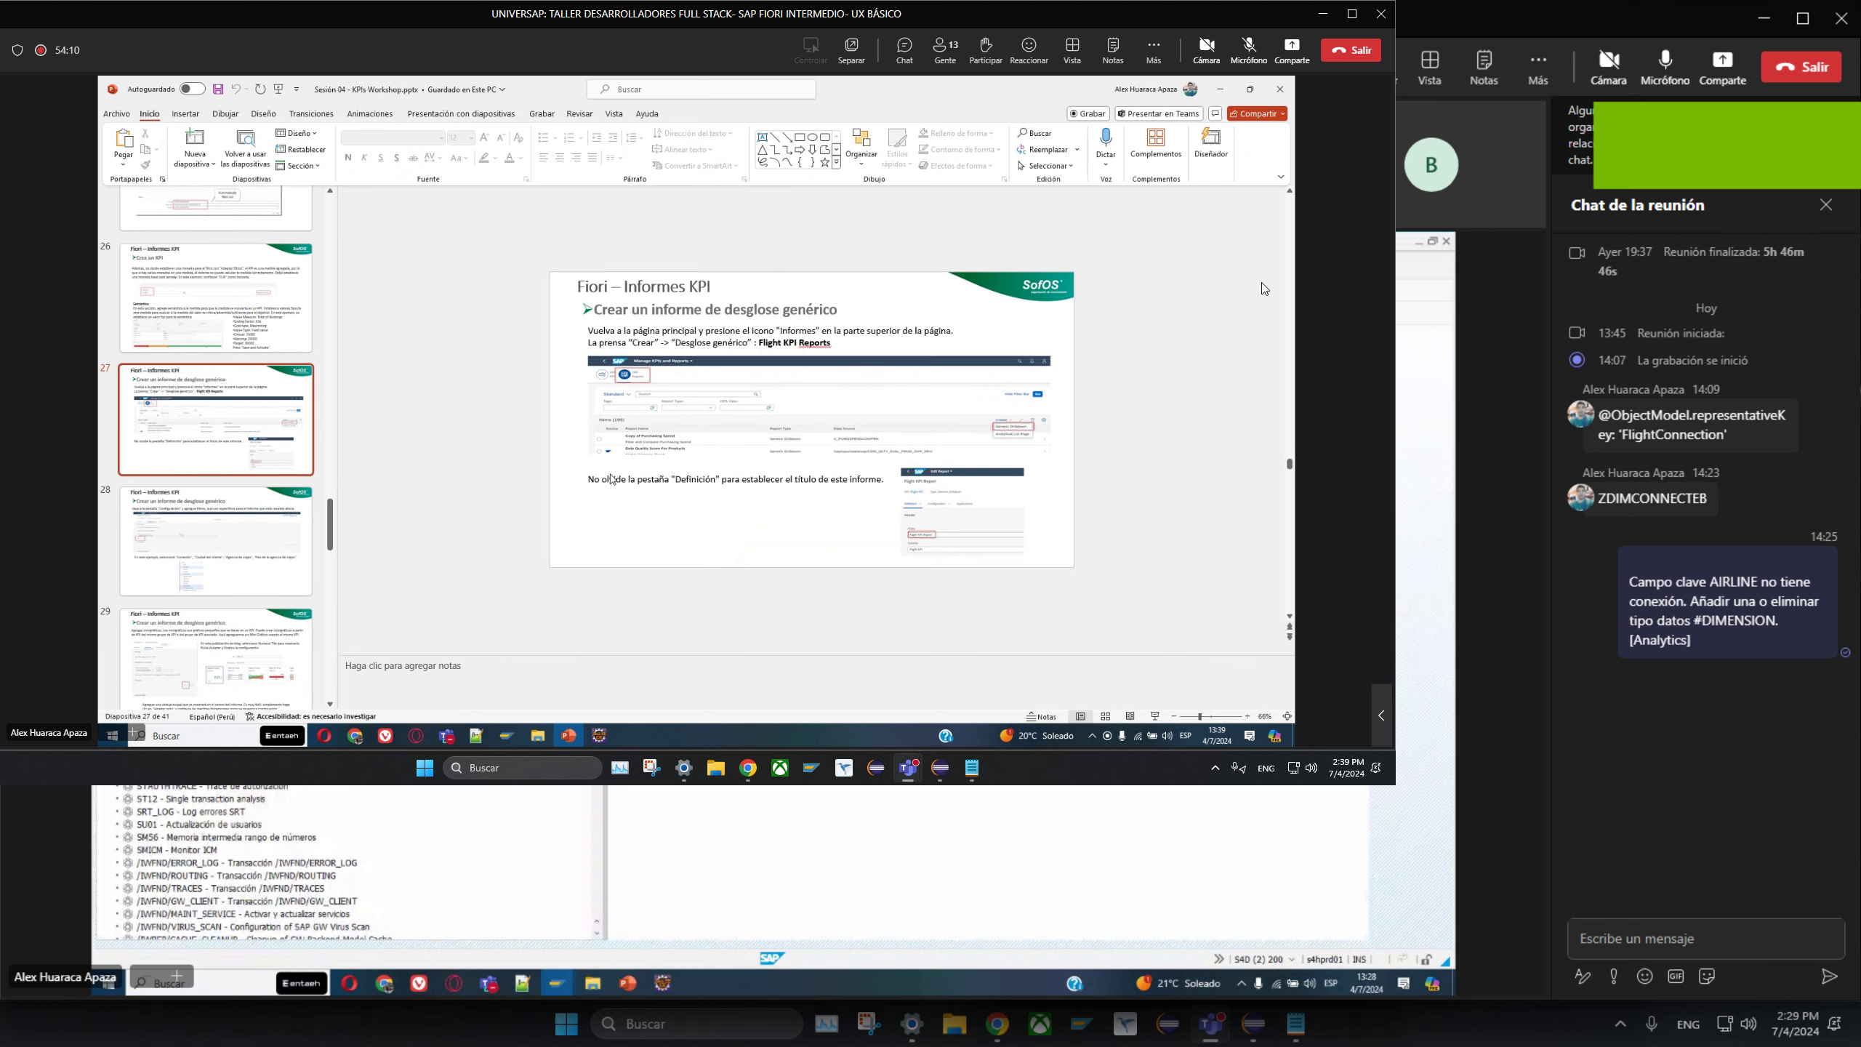